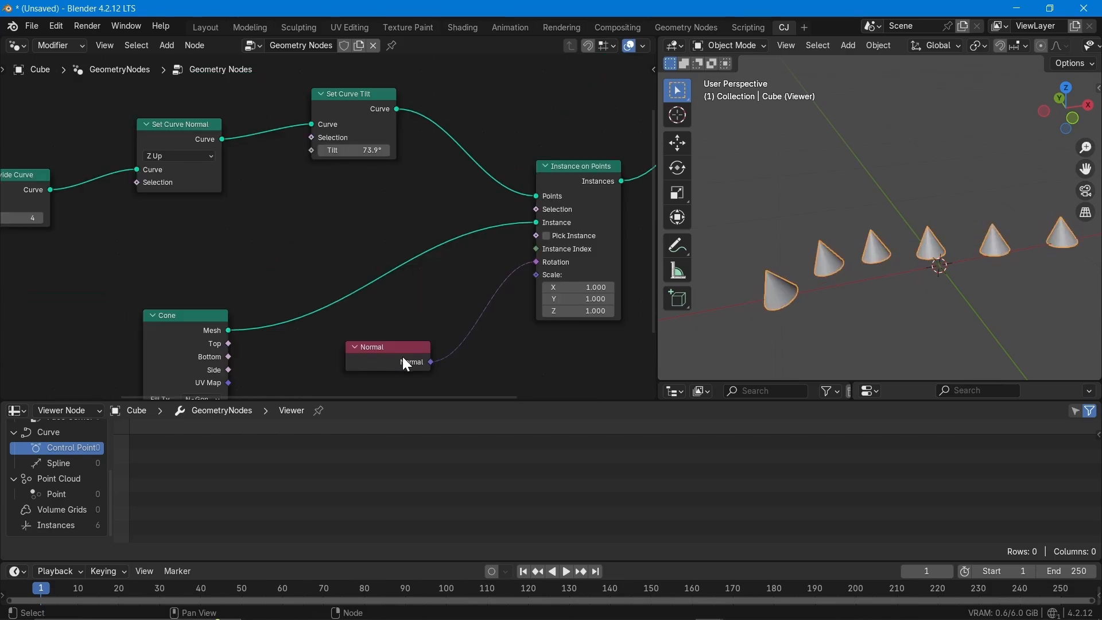
{"action": "left_click_drag", "start_coordinate": [179, 207], "coordinate": [179, 207]}
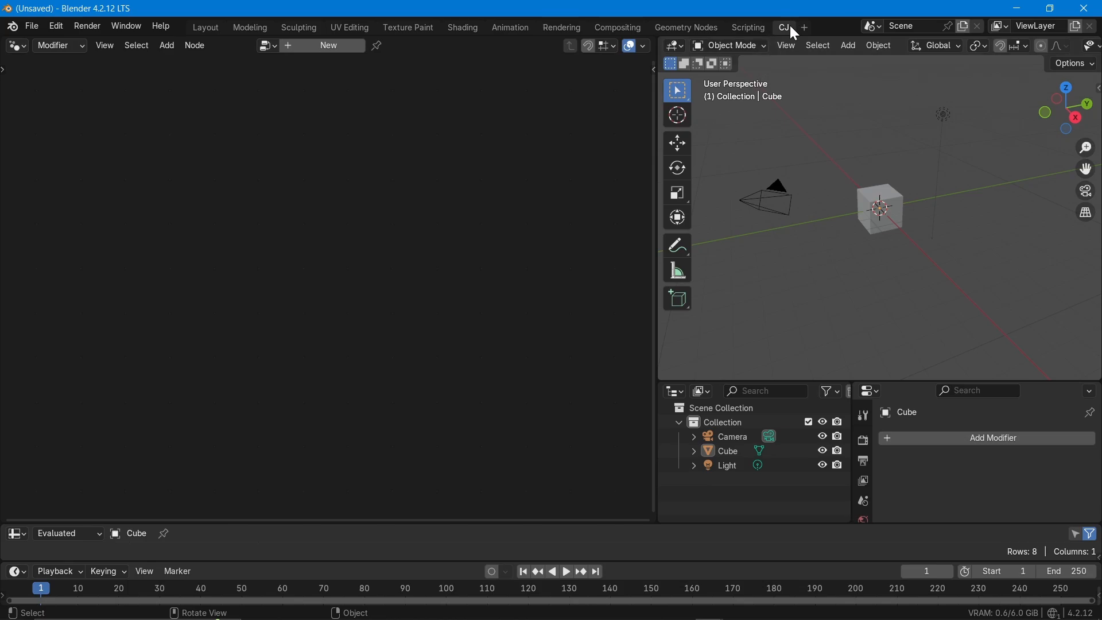
Step: Create a new geometry node tree on the cube and add a Set Curve Normal node to it
{"action": "left_click", "coordinate": [329, 45]}
{"action": "right_click", "coordinate": [88, 260]}
{"action": "mouse_move", "coordinate": [88, 260]}
{"action": "mouse_move", "coordinate": [307, 325]}
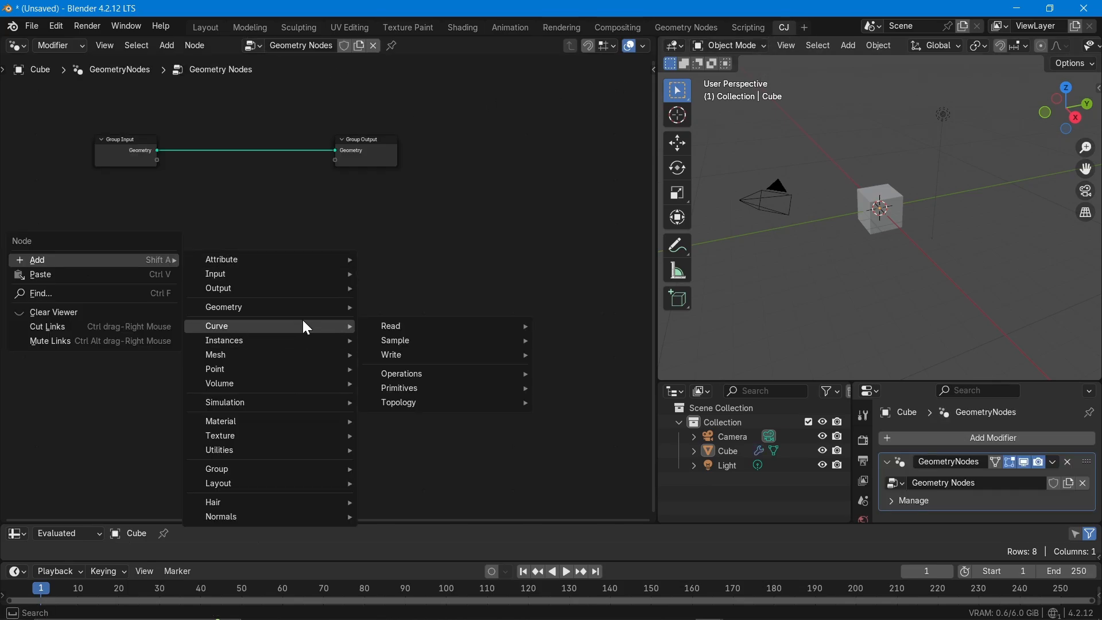
{"action": "mouse_move", "coordinate": [430, 331]}
{"action": "mouse_move", "coordinate": [418, 357]}
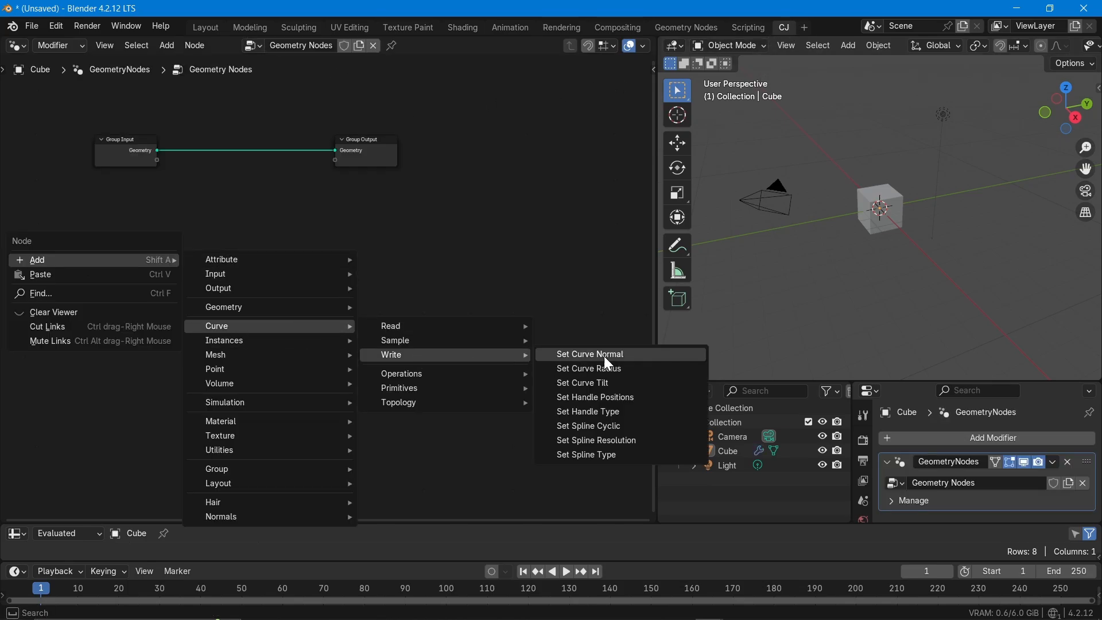
{"action": "left_click", "coordinate": [580, 354]}
{"action": "left_click", "coordinate": [298, 239]}
Step: Rearrange the node tree so the Group Input and Group Output nodes sit aside, clear of the Set Curve Normal node
{"action": "middle_click_drag", "start_coordinate": [297, 239], "coordinate": [389, 359]}
{"action": "left_click_drag", "start_coordinate": [388, 359], "coordinate": [370, 290]}
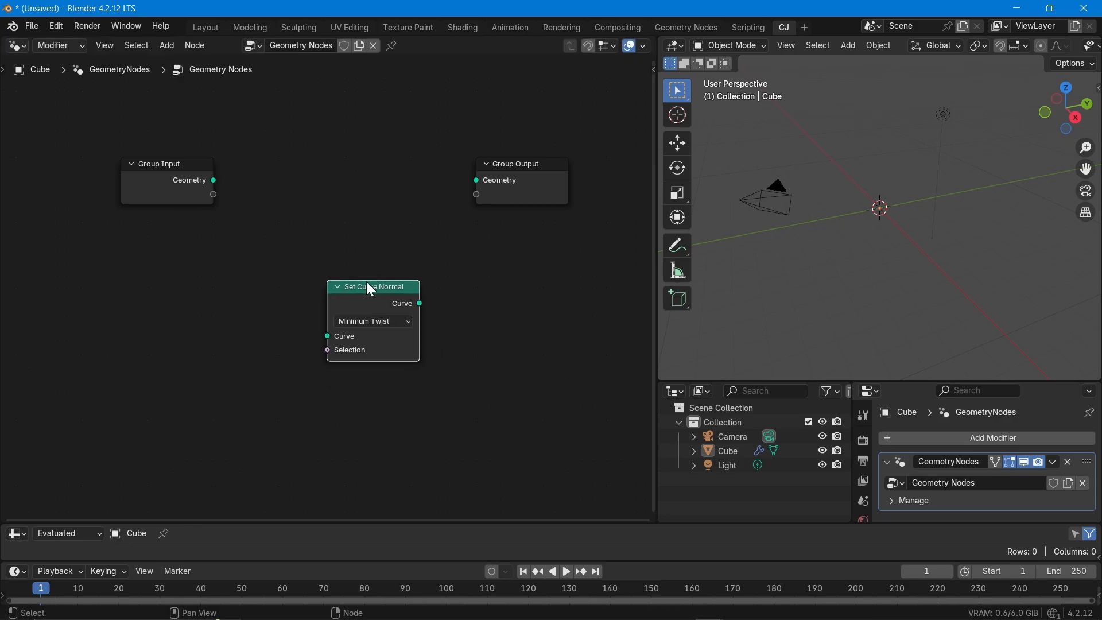
{"action": "left_click_drag", "start_coordinate": [183, 195], "coordinate": [126, 176]}
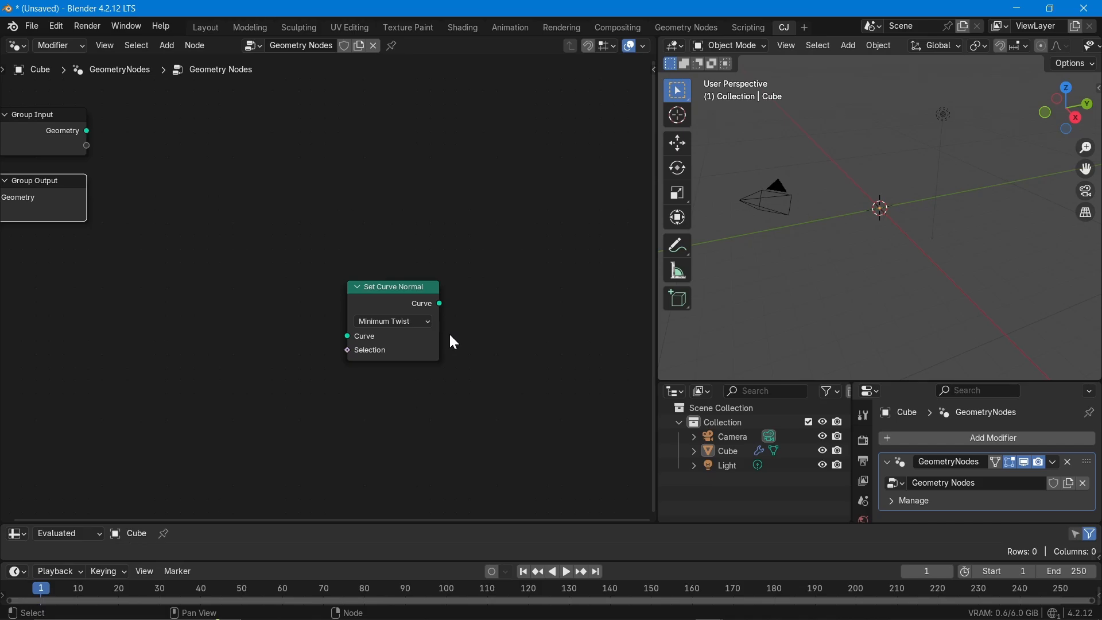
Step: Add a Bézier Segment node and connect its Curve output to the Curve input of Set Curve Normal
{"action": "key", "text": "shift+a"}
{"action": "type", "text": "bes"}
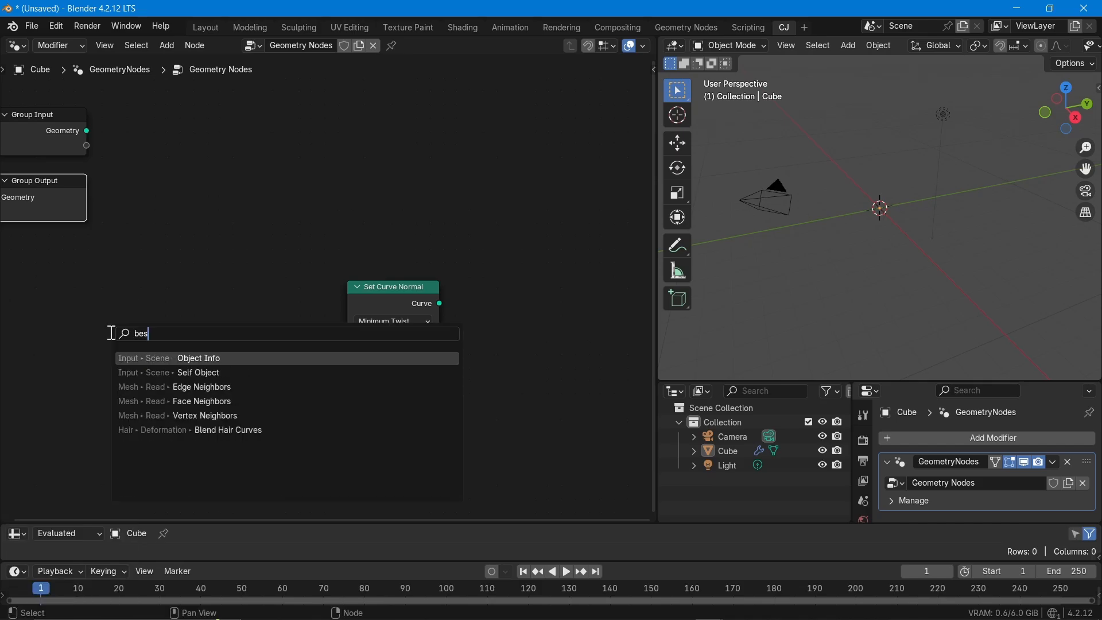
{"action": "type", "text": "z"}
{"action": "key", "text": "BackSpace"}
{"action": "key", "text": "BackSpace"}
{"action": "type", "text": "zi"}
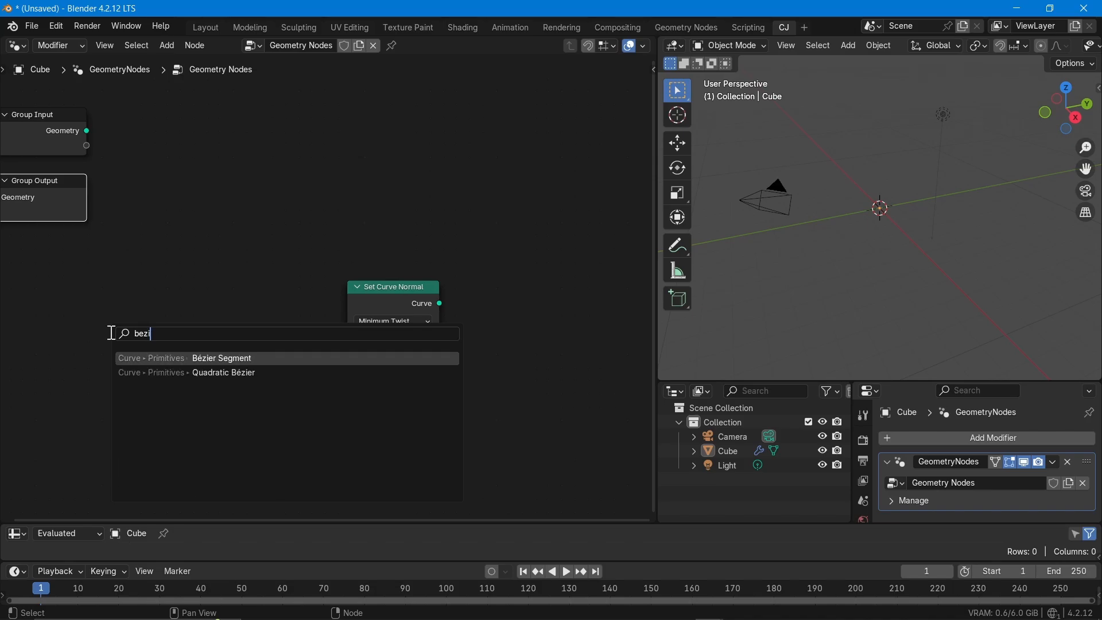
{"action": "left_click", "coordinate": [178, 355]}
{"action": "left_click", "coordinate": [114, 299]}
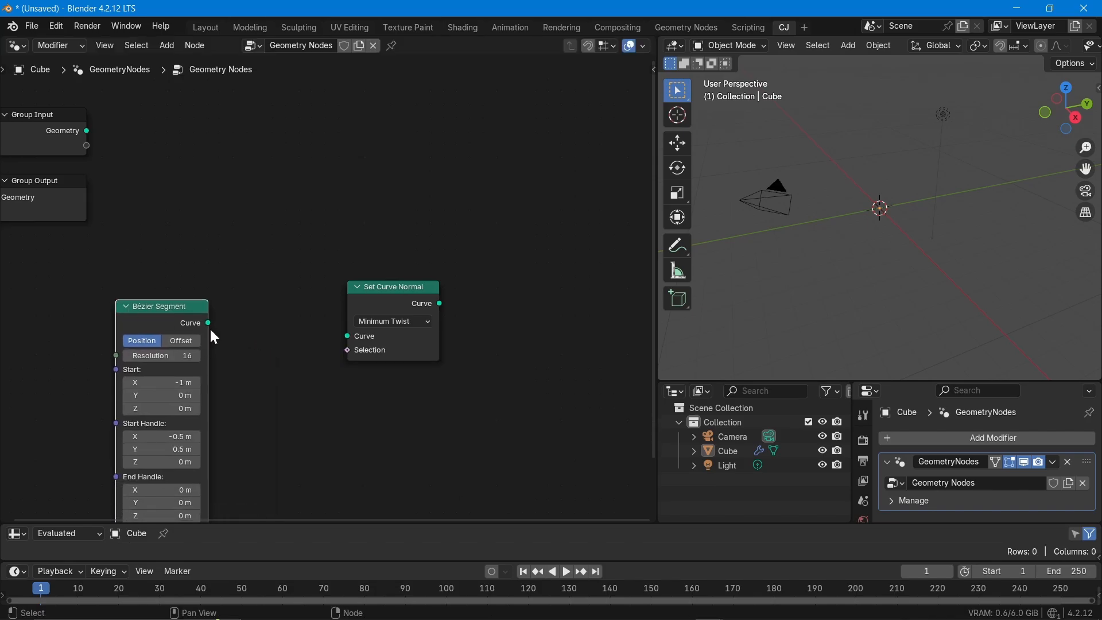
{"action": "left_click_drag", "start_coordinate": [209, 323], "coordinate": [344, 336]}
Step: Link the Set Curve Normal node to a Viewer node to preview the curve
{"action": "left_click", "coordinate": [397, 293]}
{"action": "right_click", "coordinate": [397, 291]}
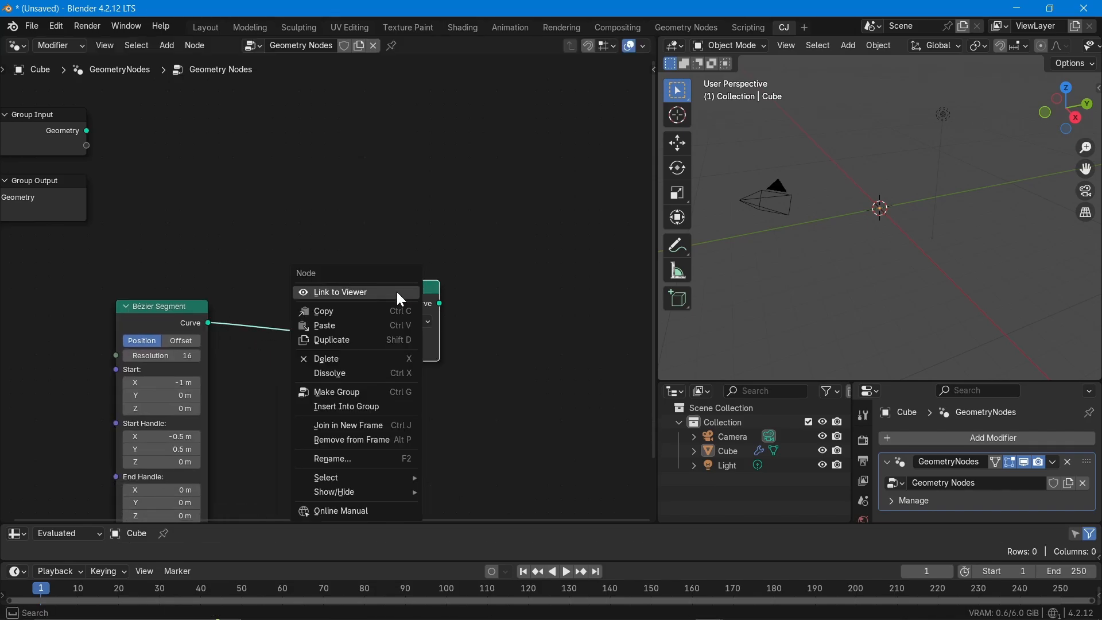
{"action": "left_click", "coordinate": [397, 292]}
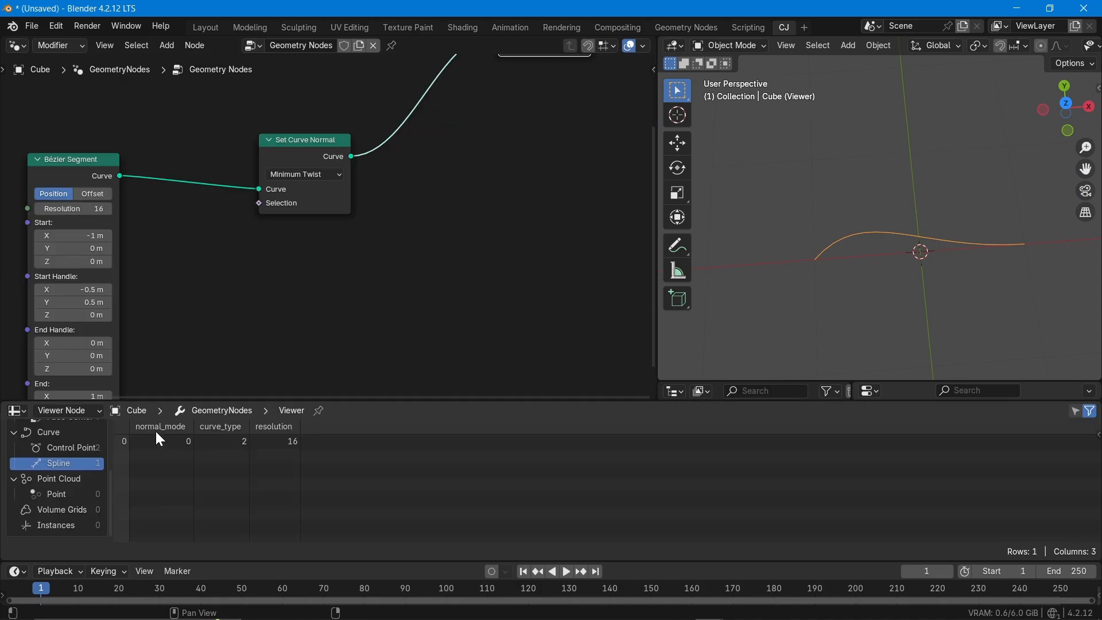
Step: Dissolve the Set Curve Normal node and insert a fresh one on the link between Bézier Segment and Viewer
{"action": "scroll", "coordinate": [312, 140], "scroll_direction": "down", "scroll_amount": 2}
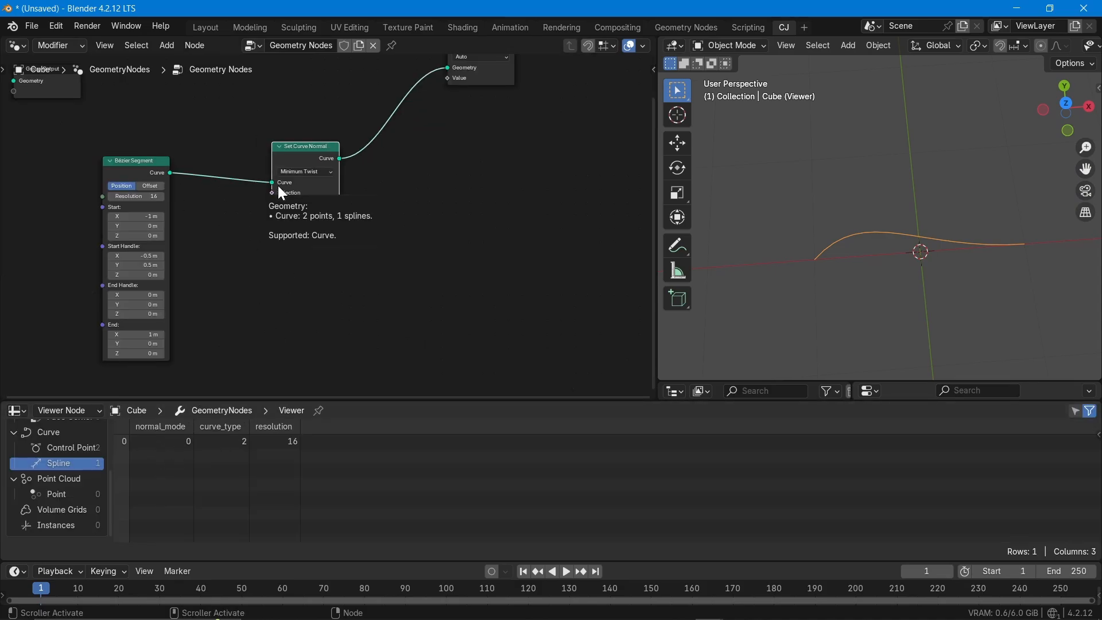
{"action": "key", "text": "ctrl+x"}
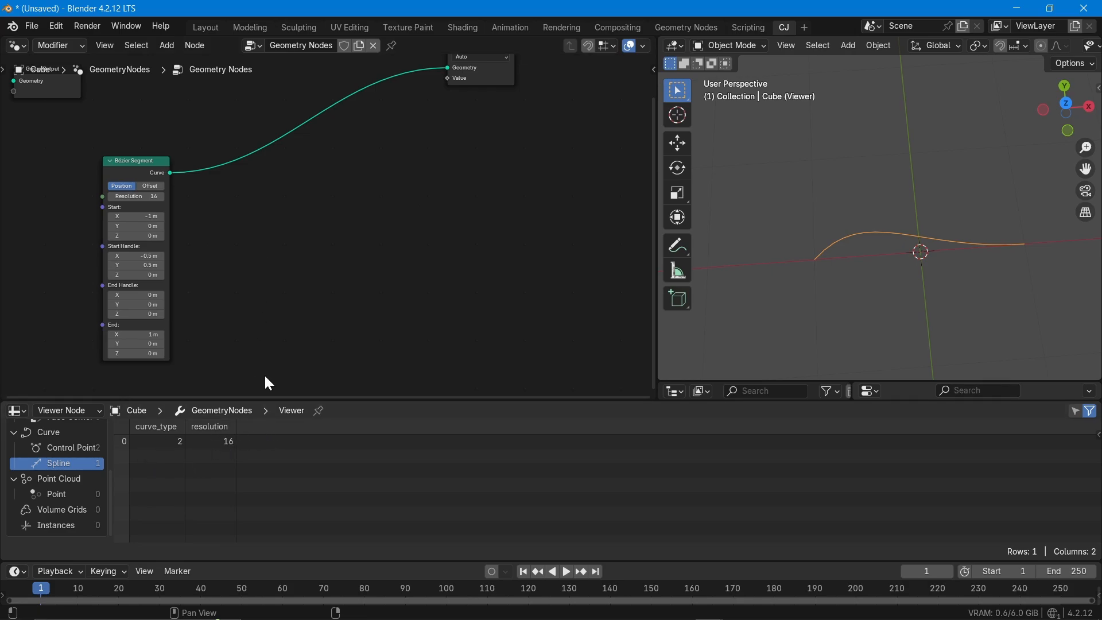
{"action": "key", "text": "shift+a"}
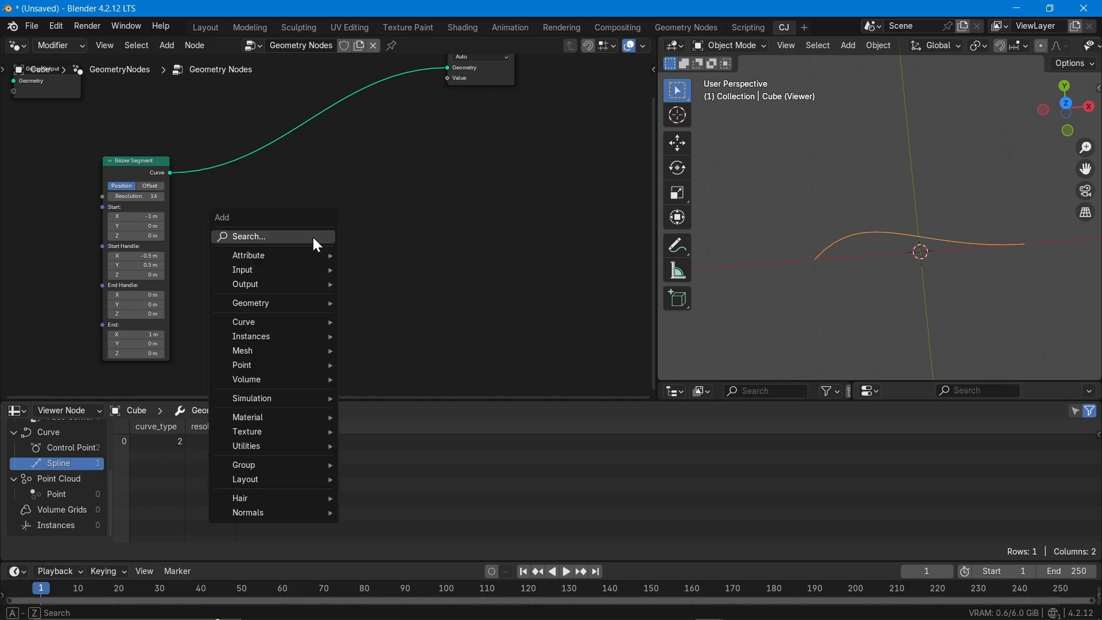
{"action": "type", "text": "set curv"}
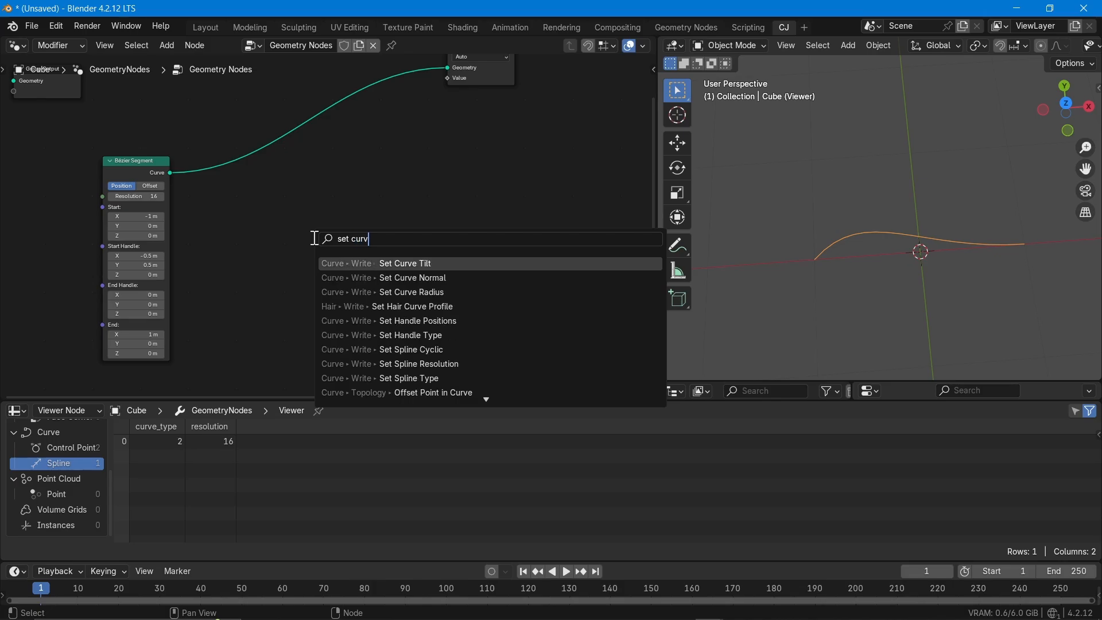
{"action": "left_click", "coordinate": [369, 277]}
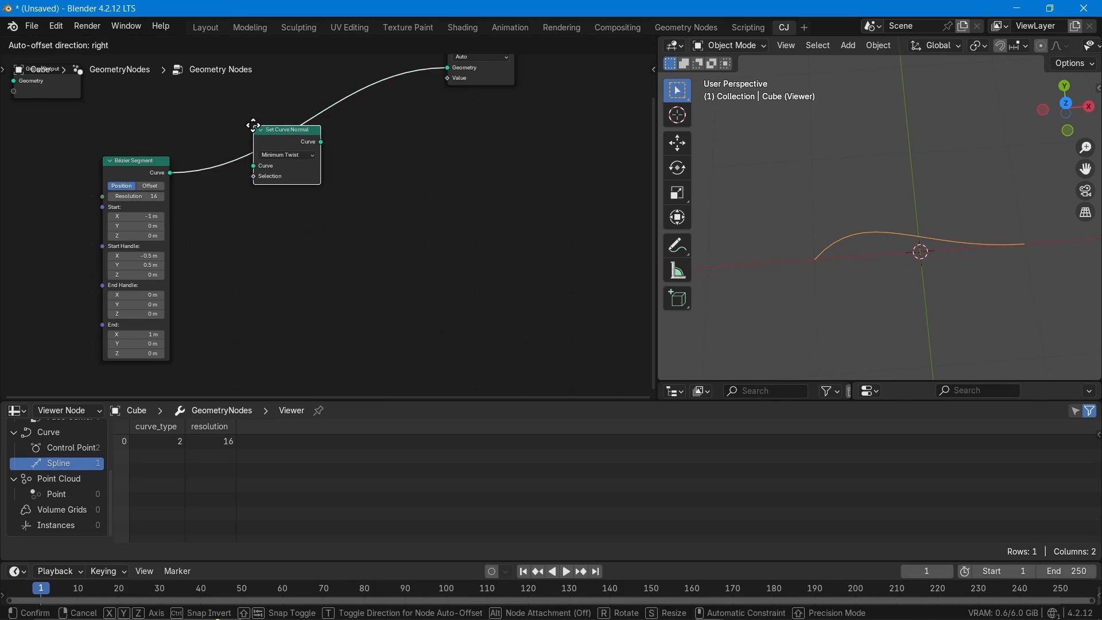
{"action": "left_click", "coordinate": [253, 126]}
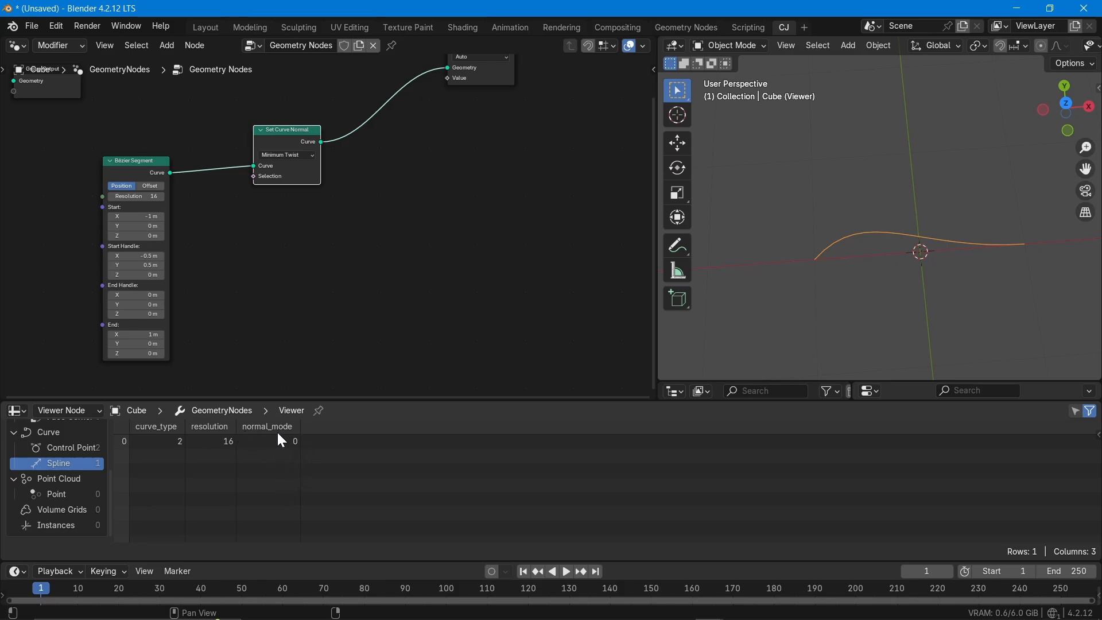
Step: Switch the Set Curve Normal mode to Z Up and after that to Free, comparing the spline's normal_mode attribute
{"action": "scroll", "coordinate": [263, 201], "scroll_direction": "up", "scroll_amount": 1}
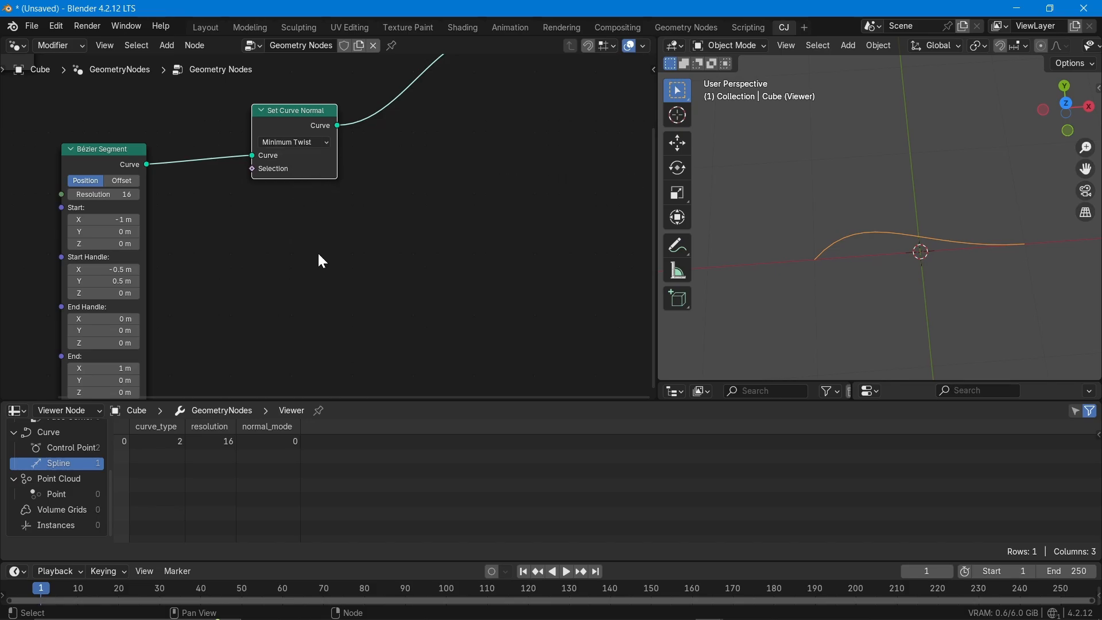
{"action": "left_click", "coordinate": [299, 141]}
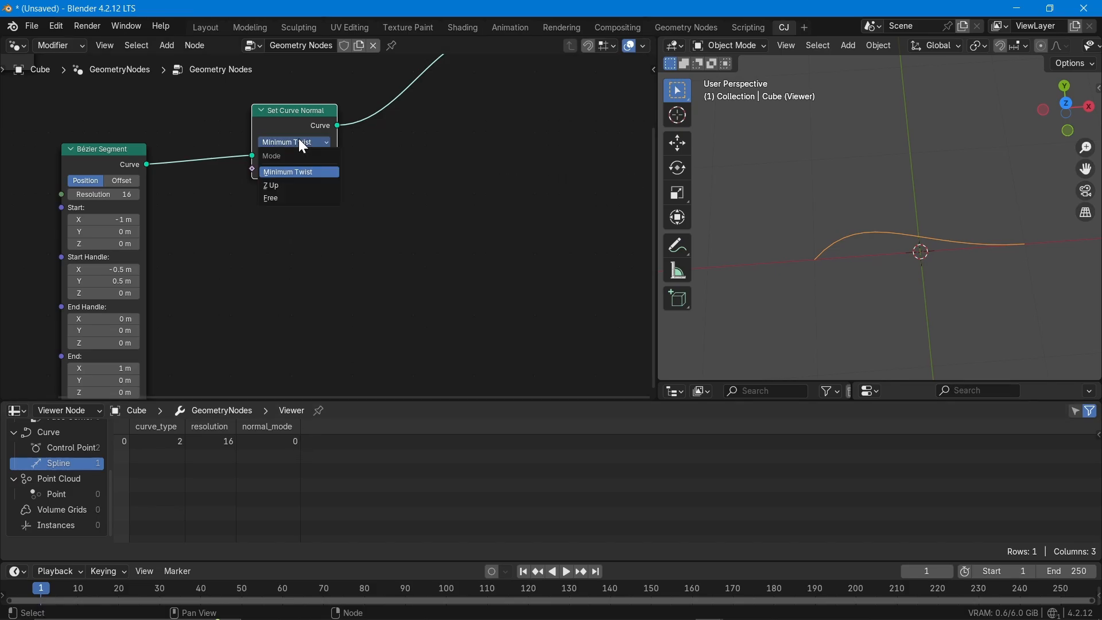
{"action": "left_click", "coordinate": [299, 184]}
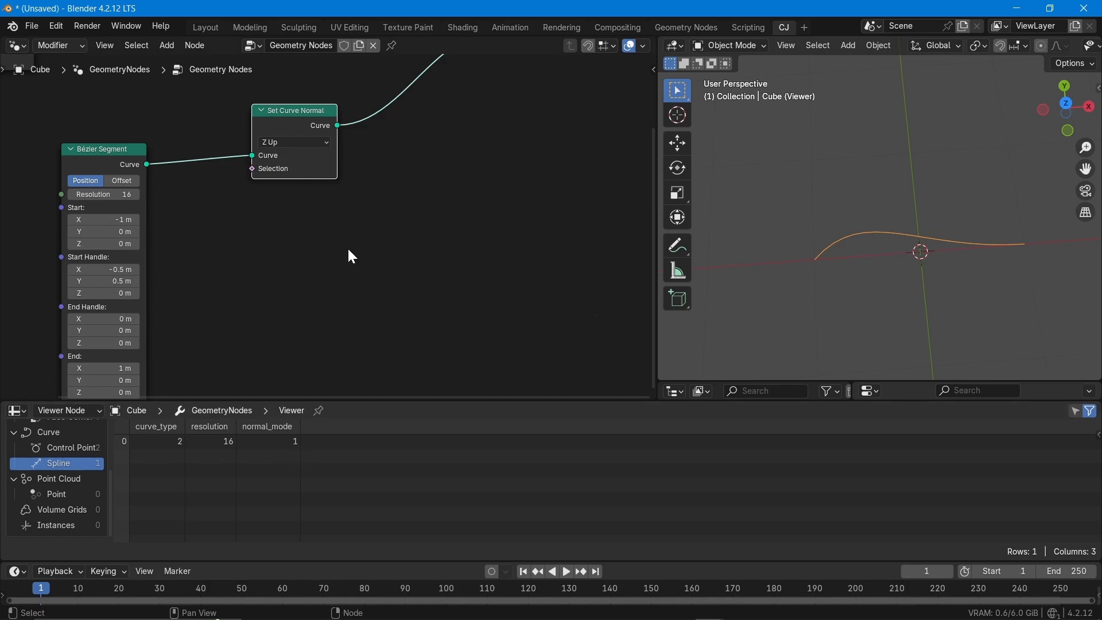
{"action": "left_click", "coordinate": [290, 143]}
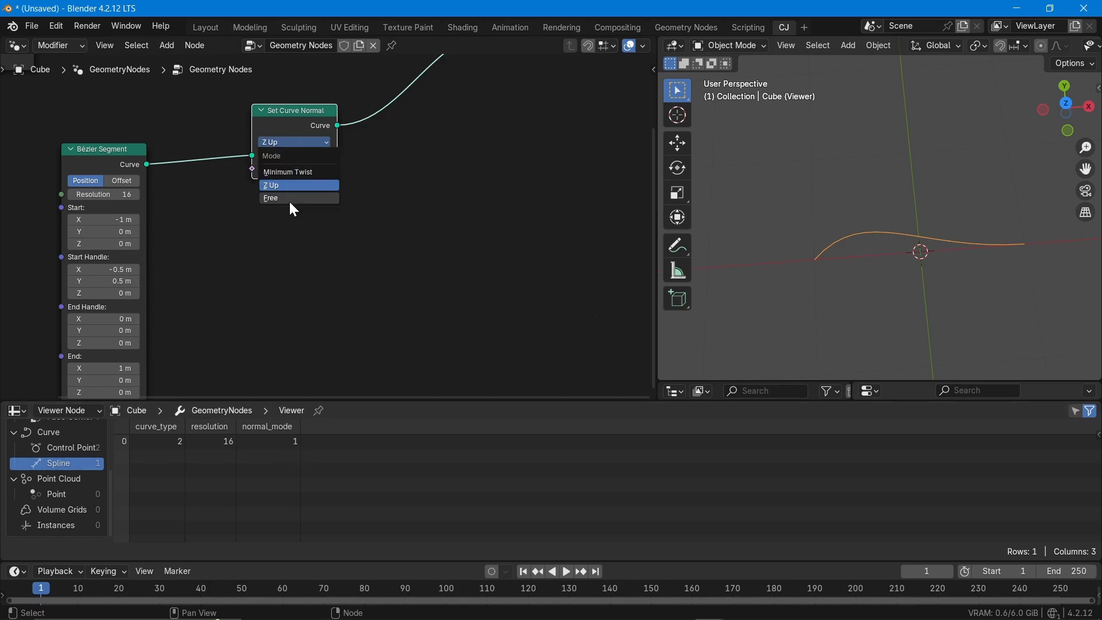
{"action": "left_click", "coordinate": [288, 200]}
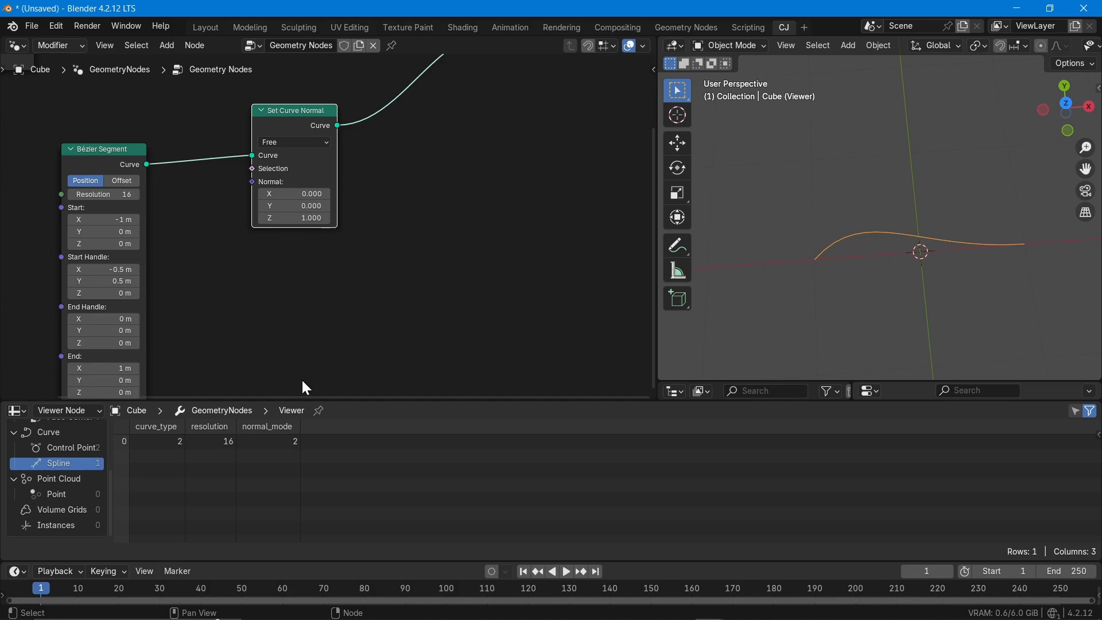
Step: Set the Set Curve Normal mode back to Z Up
{"action": "scroll", "coordinate": [329, 270], "scroll_direction": "down", "scroll_amount": 3}
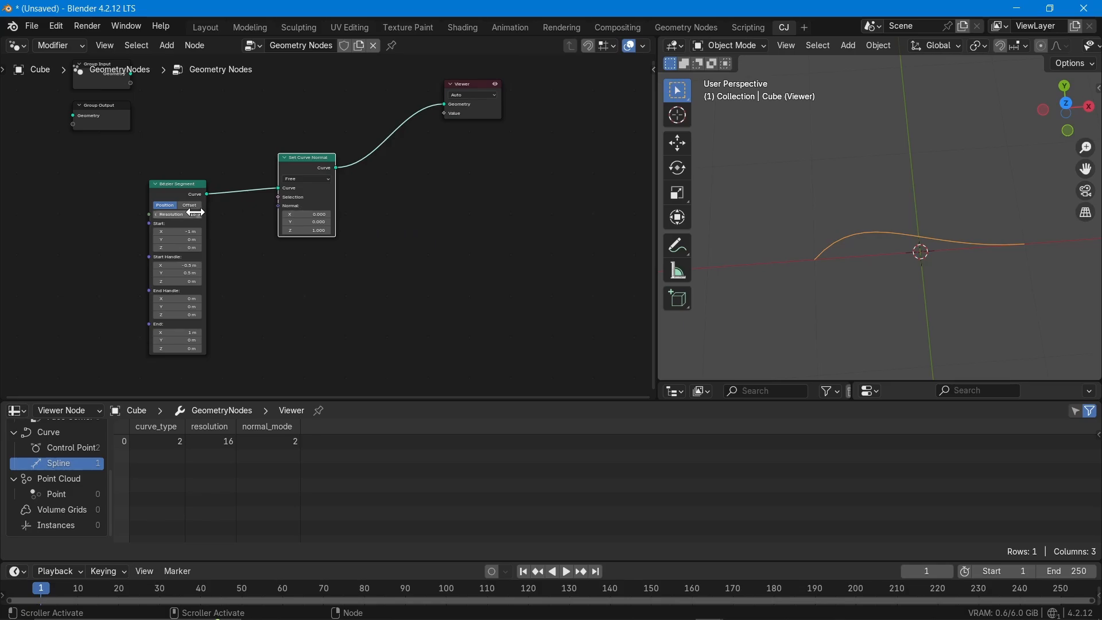
{"action": "left_click", "coordinate": [299, 180]}
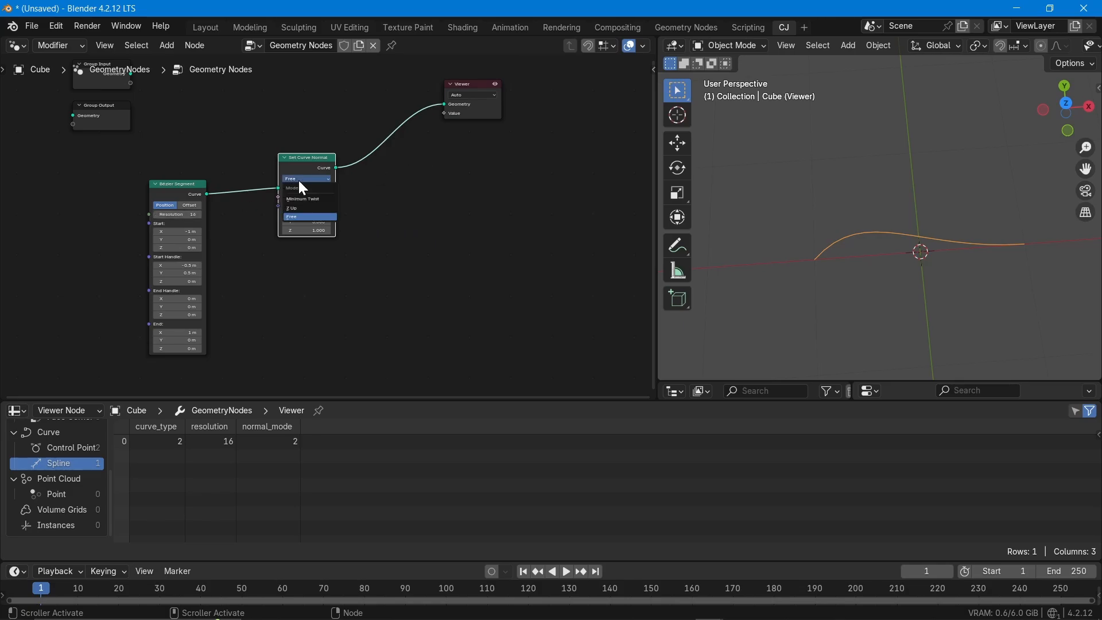
{"action": "left_click", "coordinate": [314, 207]}
{"action": "scroll", "coordinate": [305, 187], "scroll_direction": "up", "scroll_amount": 6}
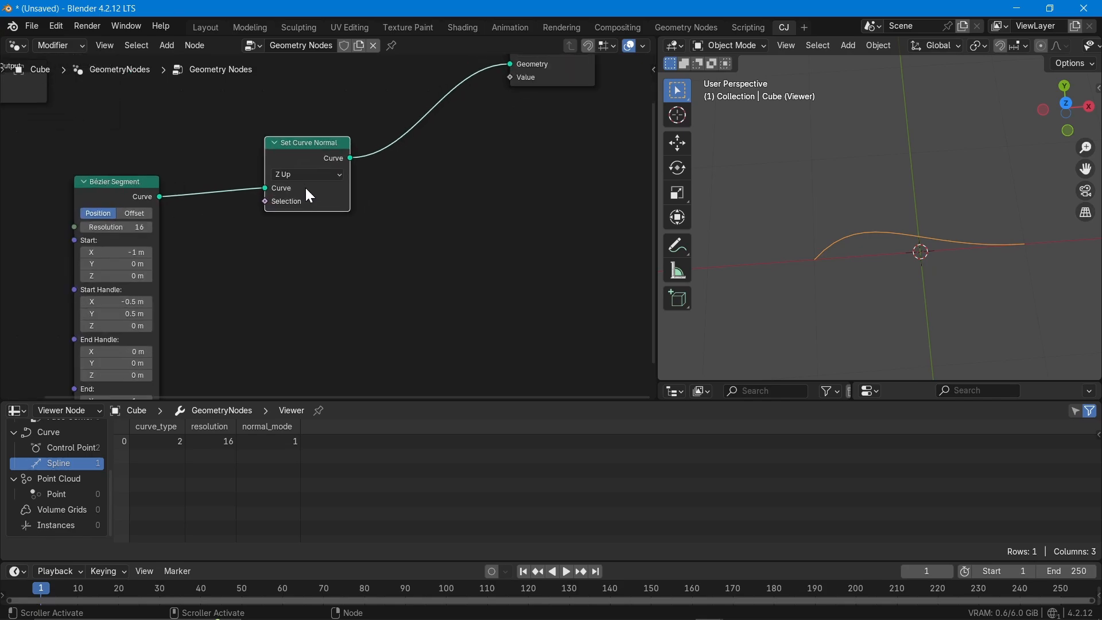
Step: Set the Set Curve Normal mode to Free and show the curve's control point attributes in the spreadsheet
{"action": "middle_click_drag", "start_coordinate": [305, 186], "coordinate": [351, 112]}
{"action": "left_click", "coordinate": [335, 96]}
{"action": "left_click", "coordinate": [344, 158]}
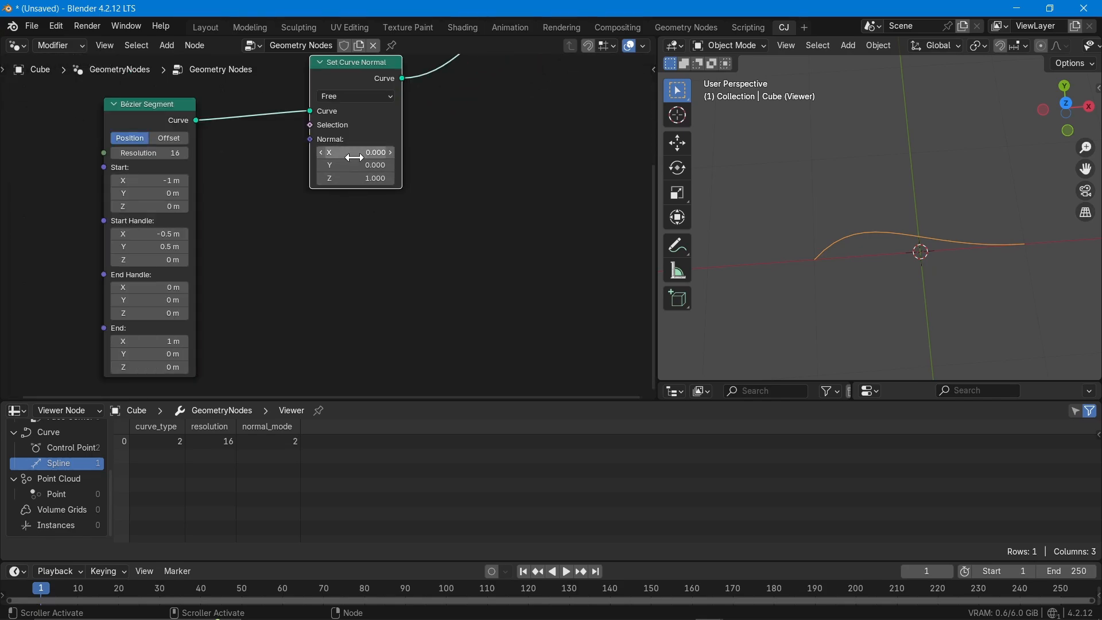
{"action": "left_click", "coordinate": [67, 447]}
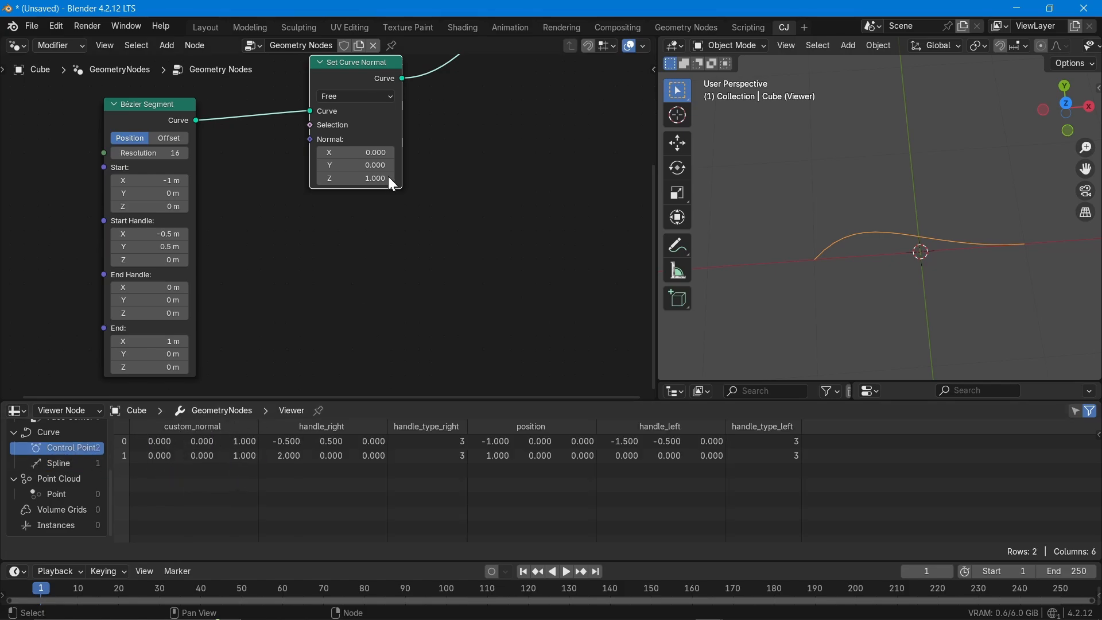
Step: Change the Set Curve Normal mode to Minimum Twist and after that to Z Up, comparing the control point attributes
{"action": "left_click", "coordinate": [353, 96]}
{"action": "left_click", "coordinate": [347, 129]}
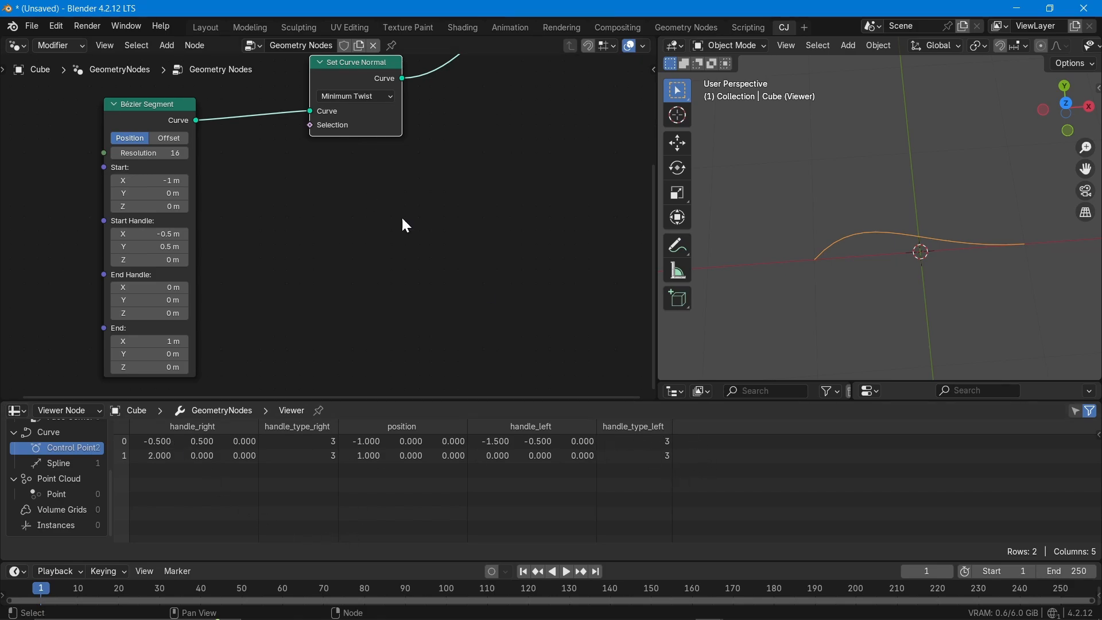
{"action": "left_click", "coordinate": [345, 95]}
{"action": "left_click", "coordinate": [342, 142]}
Step: Set the Set Curve Normal mode to Free with a normal of X 3.800 and Y 2.900
{"action": "left_click", "coordinate": [348, 98]}
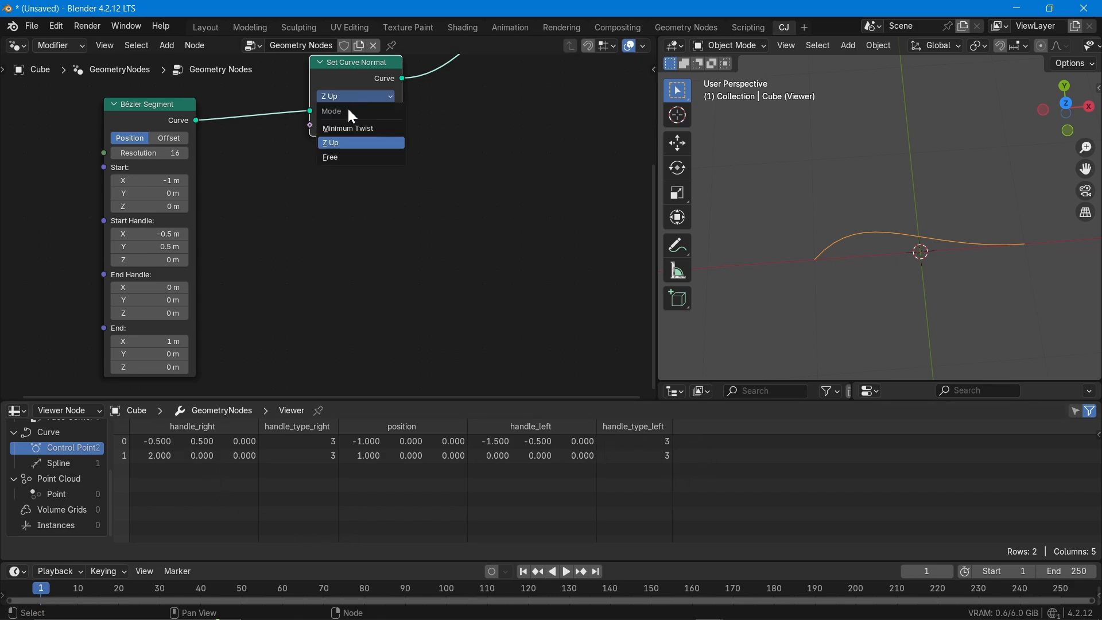
{"action": "left_click", "coordinate": [346, 157]}
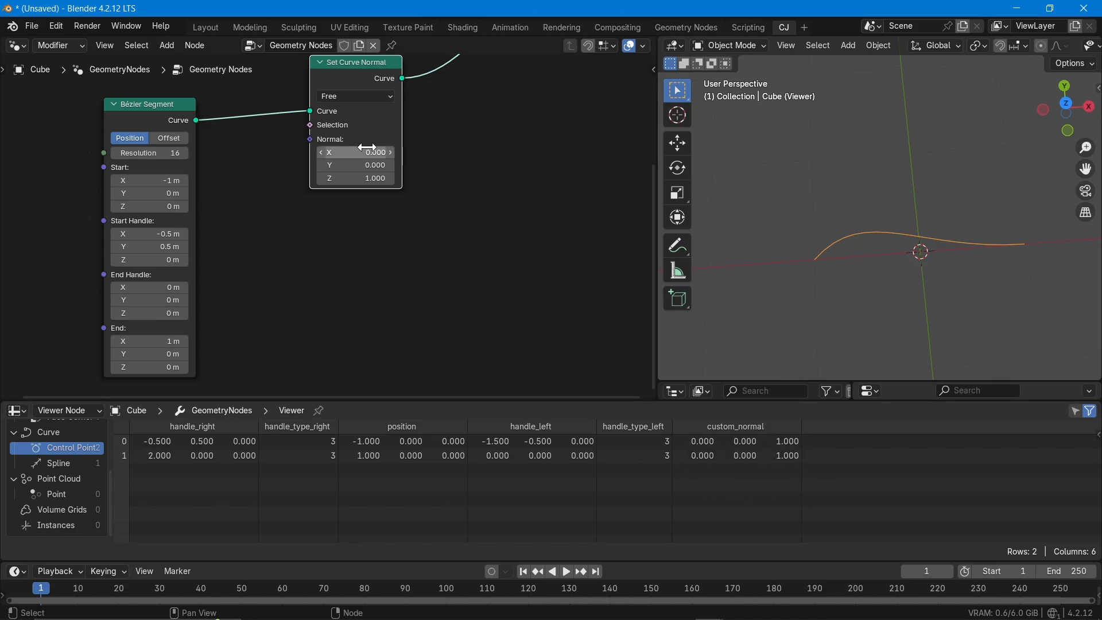
{"action": "left_click_drag", "start_coordinate": [365, 149], "coordinate": [385, 165]}
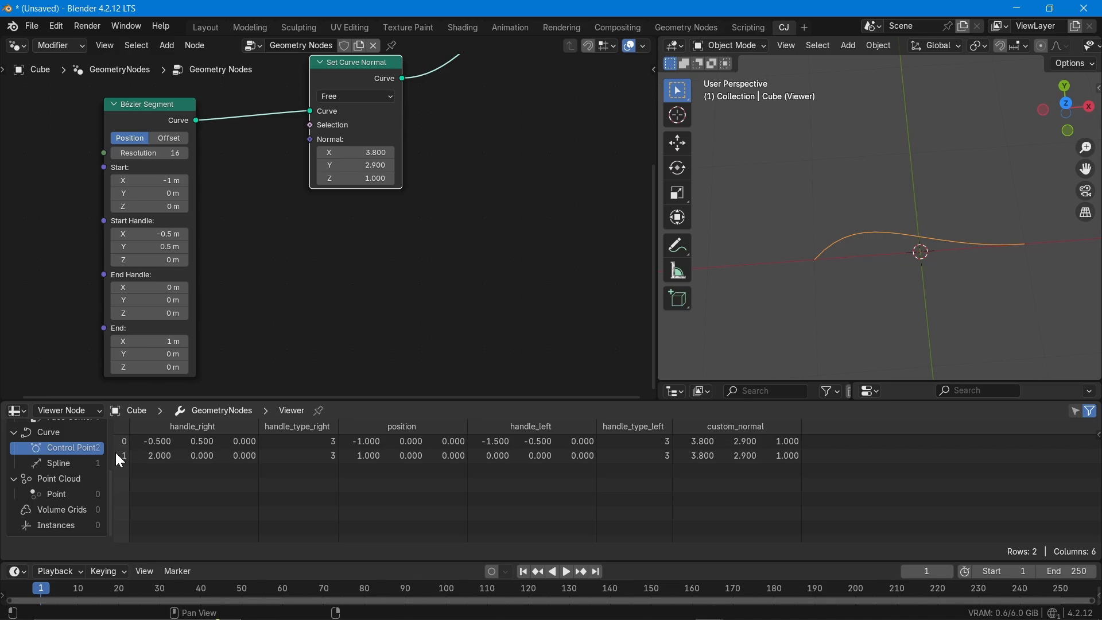
Step: Make room after the Bézier Segment and insert a Subdivide Curve node with 4 cuts before Set Curve Normal
{"action": "scroll", "coordinate": [240, 306], "scroll_direction": "down", "scroll_amount": 6}
{"action": "middle_click_drag", "start_coordinate": [340, 278], "coordinate": [286, 269]}
{"action": "left_click_drag", "start_coordinate": [113, 176], "coordinate": [19, 182]}
{"action": "left_click", "coordinate": [85, 229]}
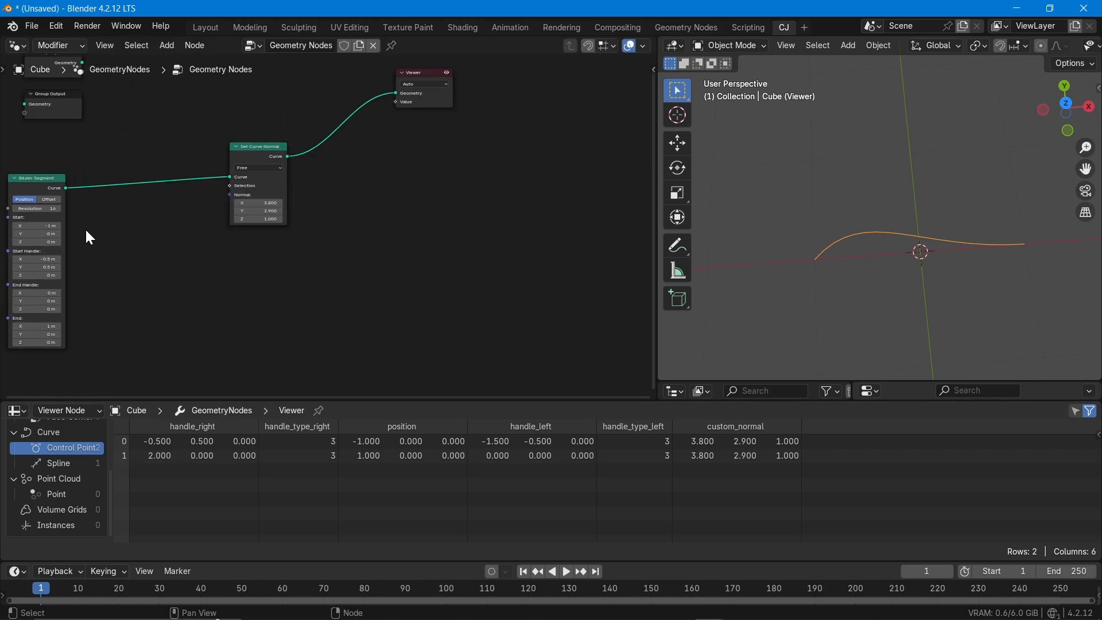
{"action": "key", "text": "shift+a"}
{"action": "type", "text": "subdivi"}
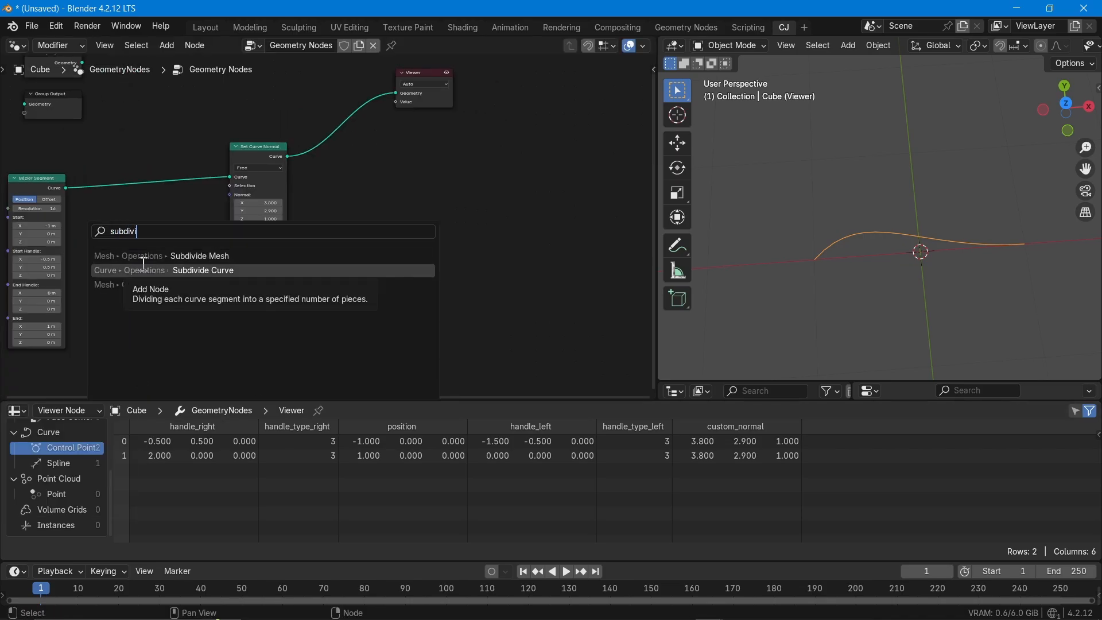
{"action": "left_click", "coordinate": [189, 270]}
{"action": "left_click", "coordinate": [113, 174]}
{"action": "left_click", "coordinate": [165, 208]}
{"action": "left_click", "coordinate": [165, 209]}
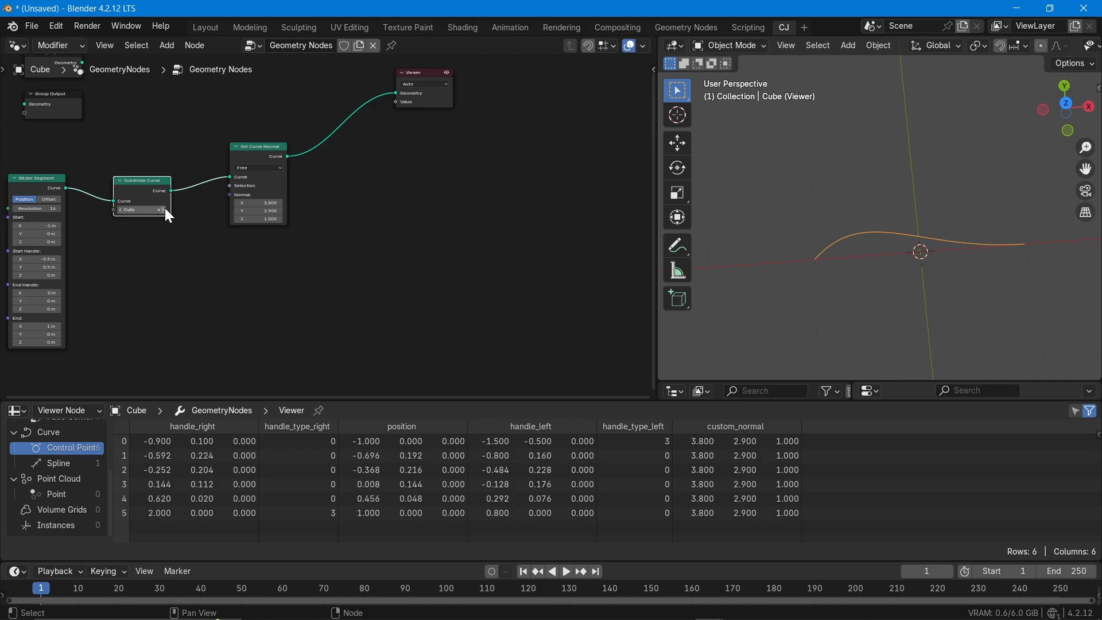
{"action": "left_click", "coordinate": [165, 209]}
Step: Insert a Set Curve Tilt node between the Set Curve Normal node and the Viewer
{"action": "scroll", "coordinate": [264, 162], "scroll_direction": "up", "scroll_amount": 3}
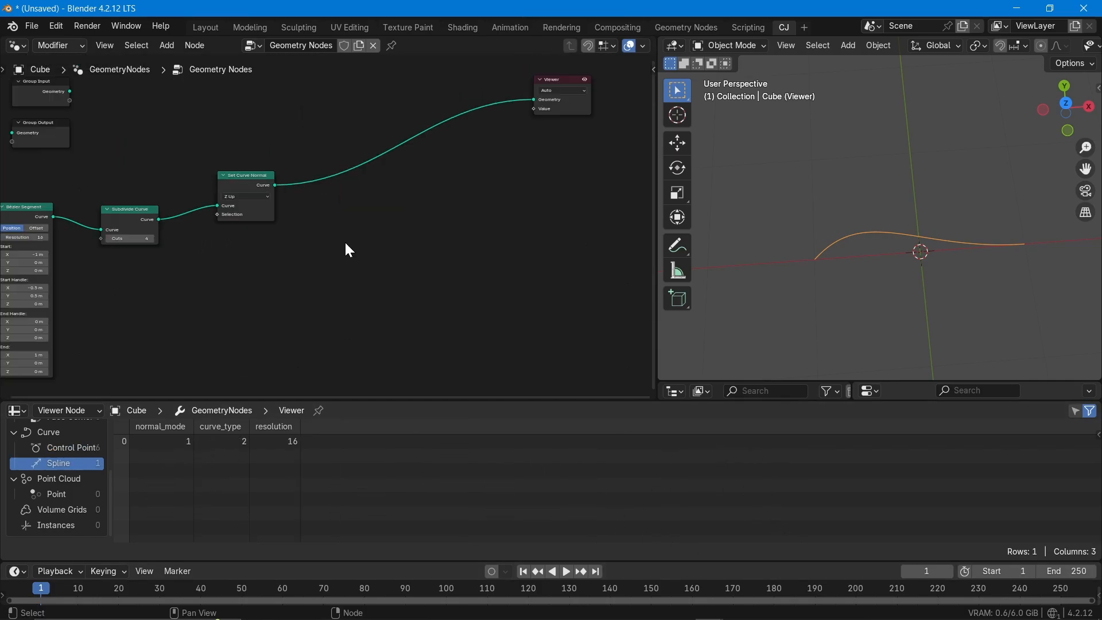
{"action": "key", "text": "shift+a"}
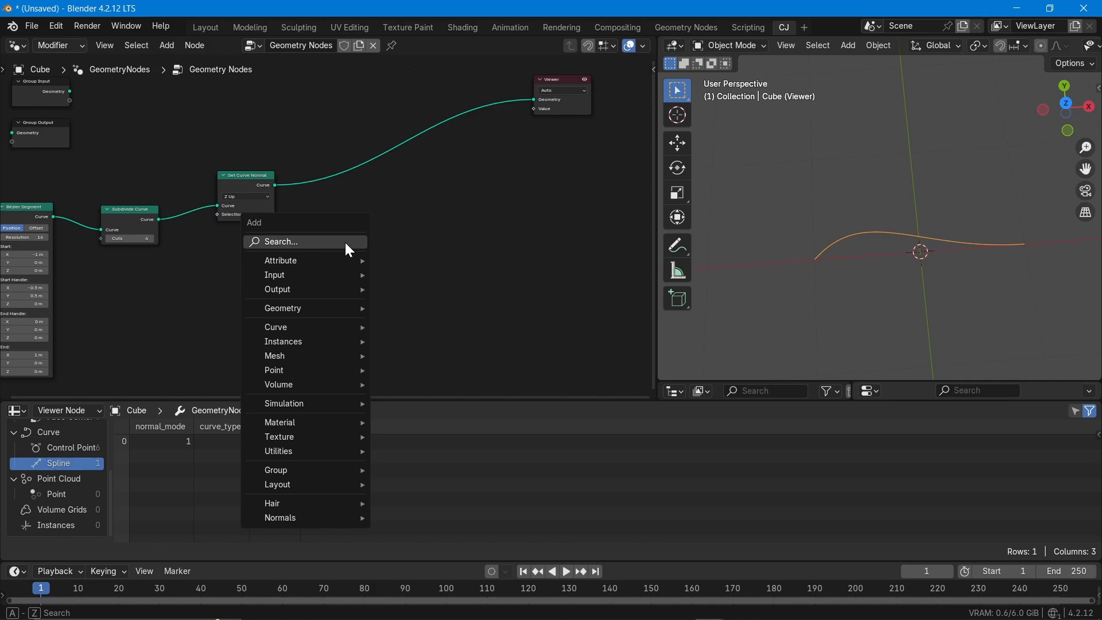
{"action": "type", "text": "cur"}
{"action": "key", "text": "Escape"}
{"action": "key", "text": "shift+a"}
{"action": "type", "text": "set c"}
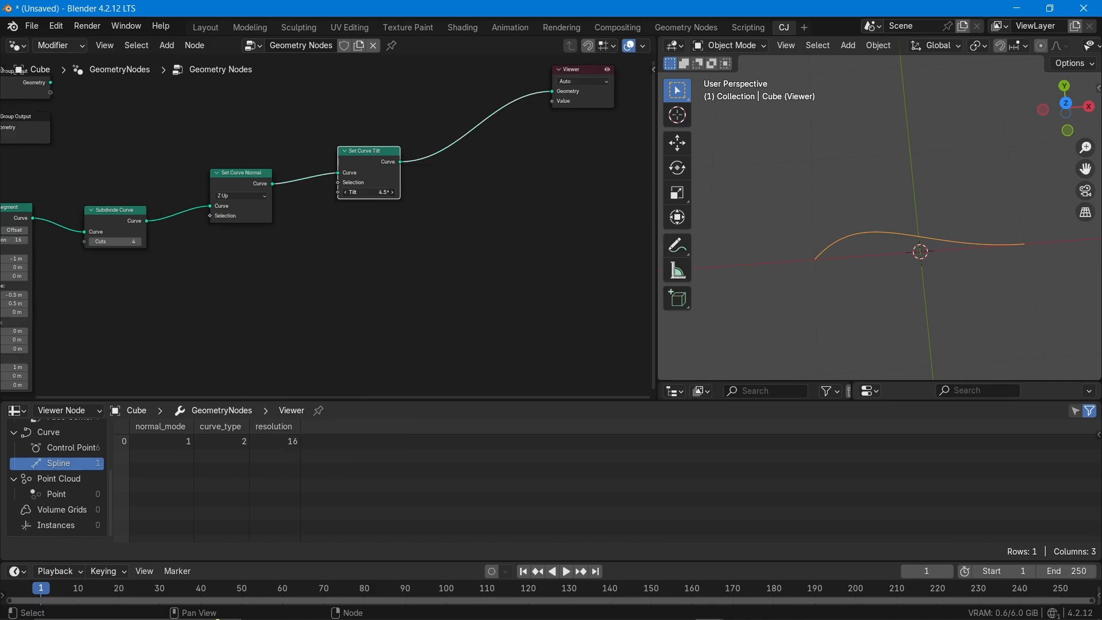
Step: Set the curve tilt to 2.2° and view the control point attributes with Set Curve Normal switched to Free
{"action": "left_click_drag", "start_coordinate": [369, 192], "coordinate": [361, 192]}
{"action": "left_click", "coordinate": [86, 449]}
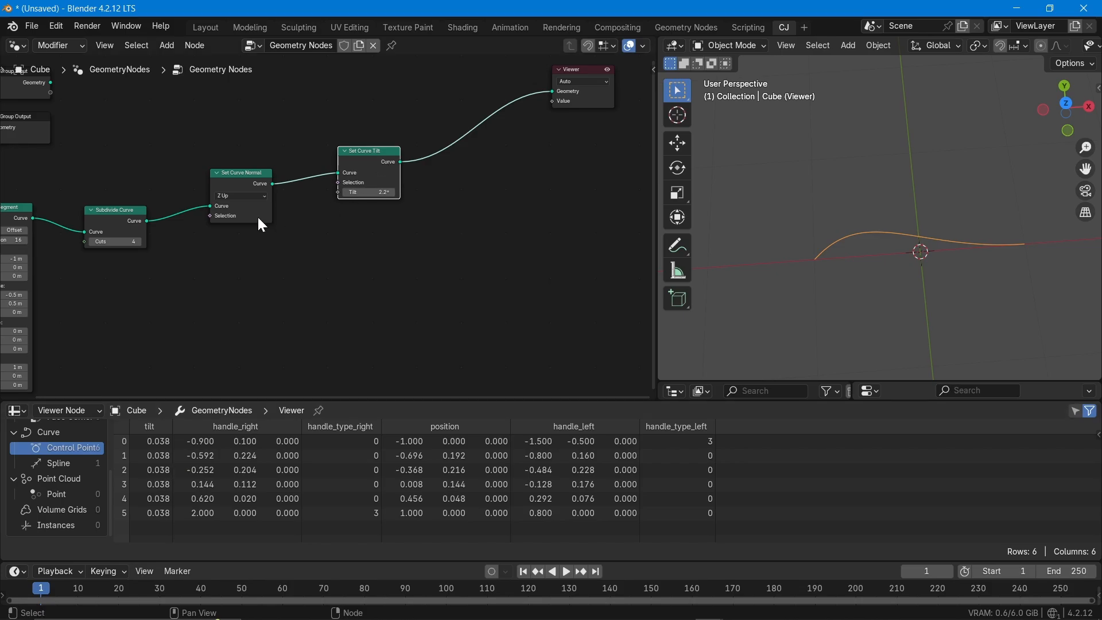
{"action": "left_click", "coordinate": [241, 197]}
{"action": "left_click", "coordinate": [240, 237]}
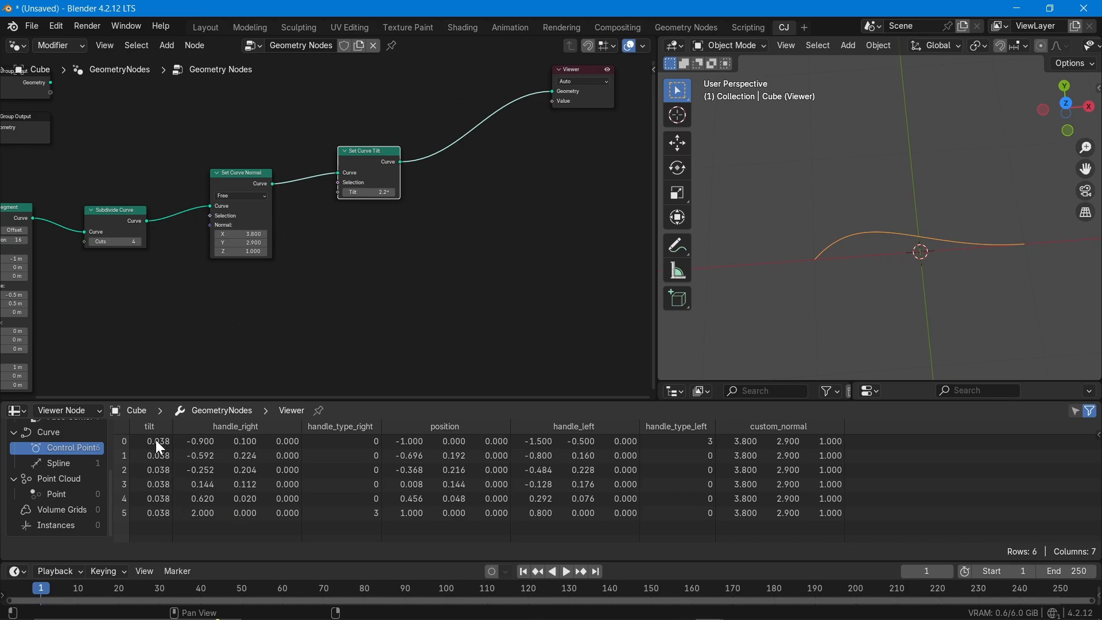
Step: Raise the tilt to 8.8° in Free mode, and lower it to 1.2° with Set Curve Normal on Minimum Twist, comparing the attributes
{"action": "scroll", "coordinate": [330, 172], "scroll_direction": "up", "scroll_amount": 2}
{"action": "left_click_drag", "start_coordinate": [329, 172], "coordinate": [347, 173]}
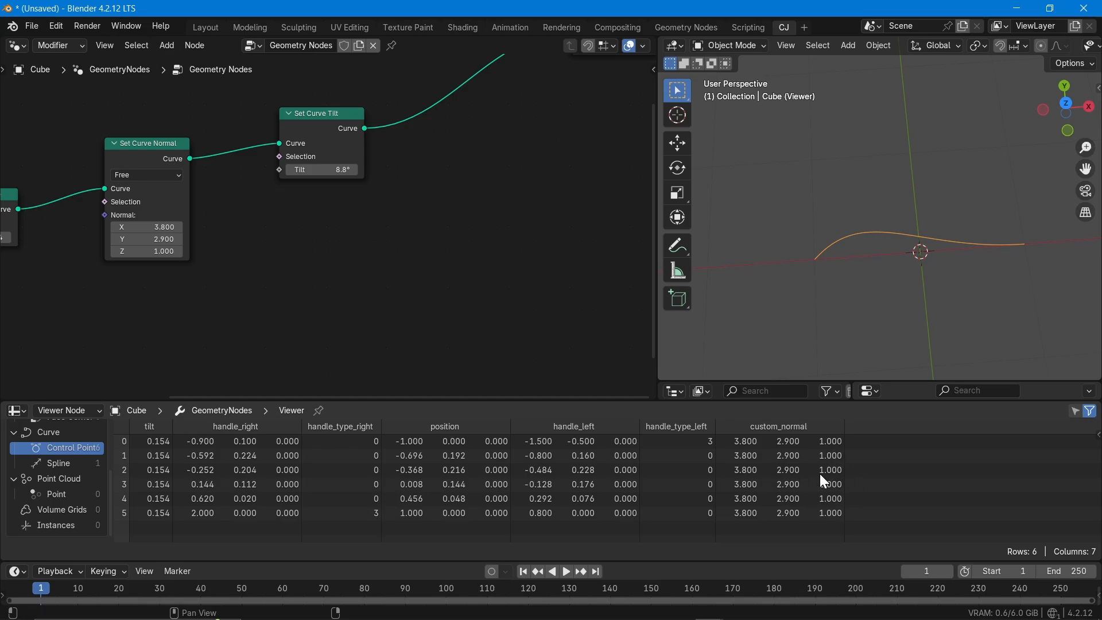
{"action": "left_click", "coordinate": [160, 173]}
{"action": "left_click", "coordinate": [152, 206]}
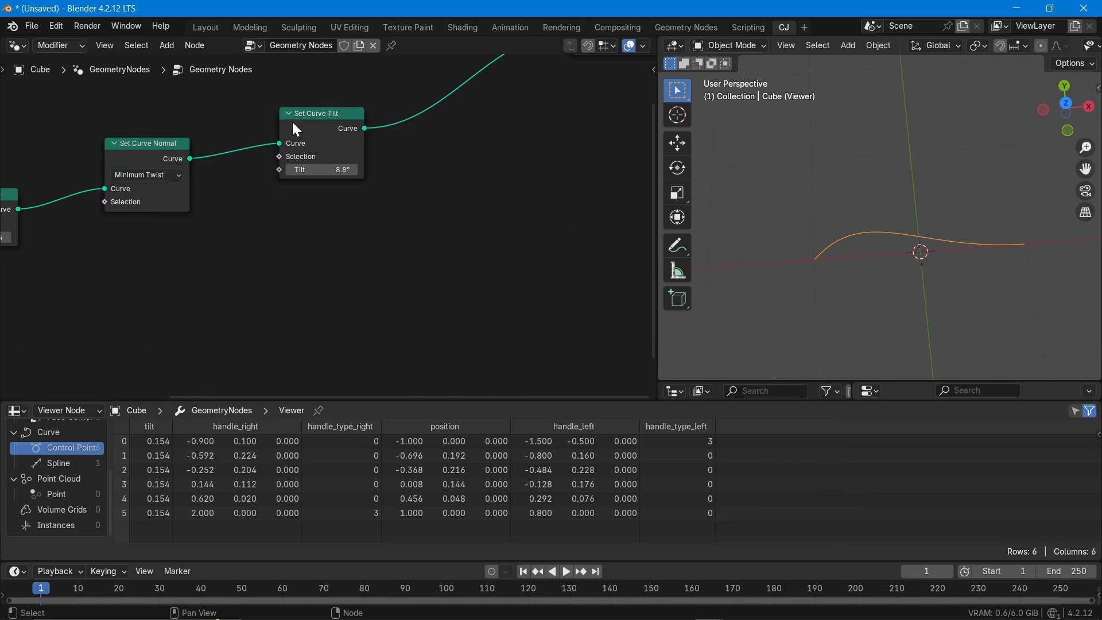
{"action": "left_click_drag", "start_coordinate": [351, 172], "coordinate": [313, 175]}
Step: Add an Instance on Points node that takes the Set Curve Tilt output as points and sends its instances to the Viewer
{"action": "key", "text": "Home"}
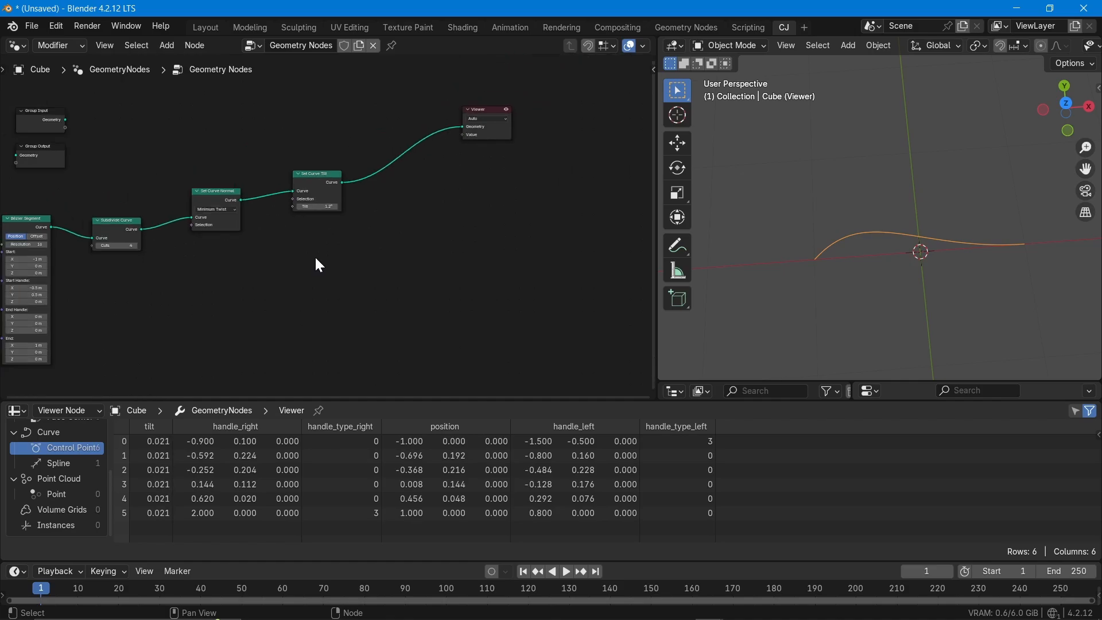
{"action": "key", "text": "shift+a"}
{"action": "type", "text": "insta"}
{"action": "key", "text": "Return"}
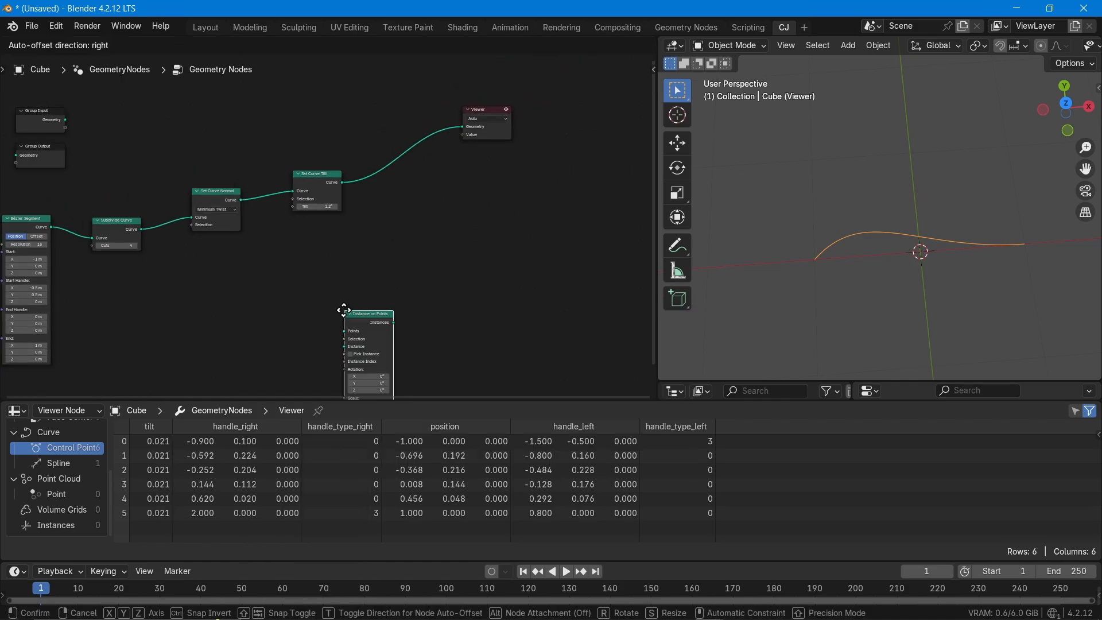
{"action": "left_click", "coordinate": [340, 279]}
{"action": "scroll", "coordinate": [393, 218], "scroll_direction": "up", "scroll_amount": 2}
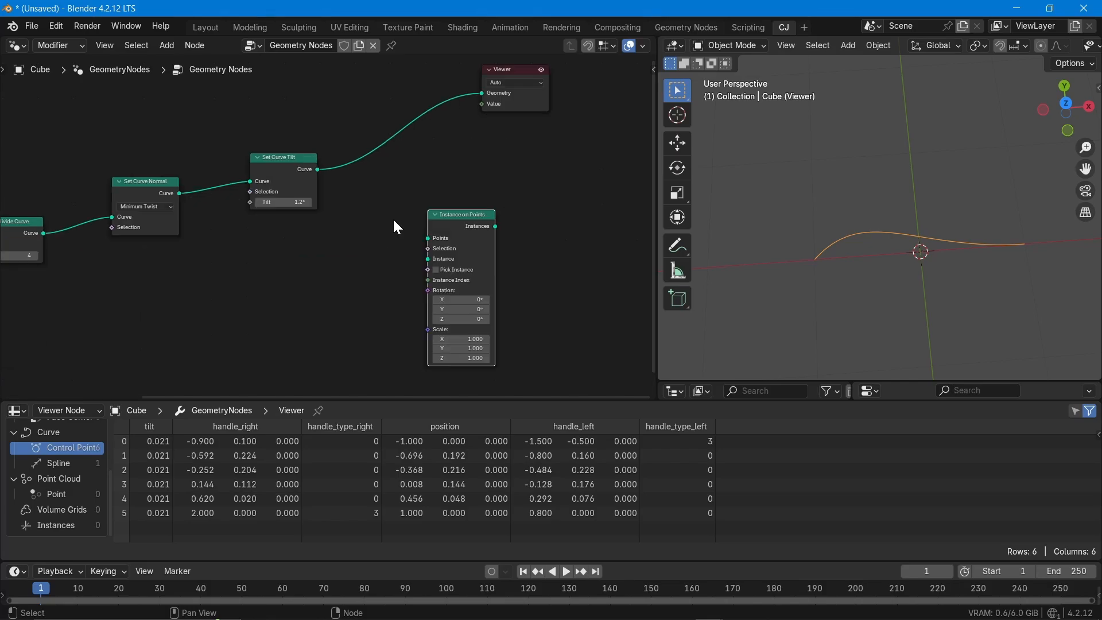
{"action": "left_click_drag", "start_coordinate": [318, 172], "coordinate": [497, 228]}
{"action": "left_click_drag", "start_coordinate": [525, 64], "coordinate": [605, 72]}
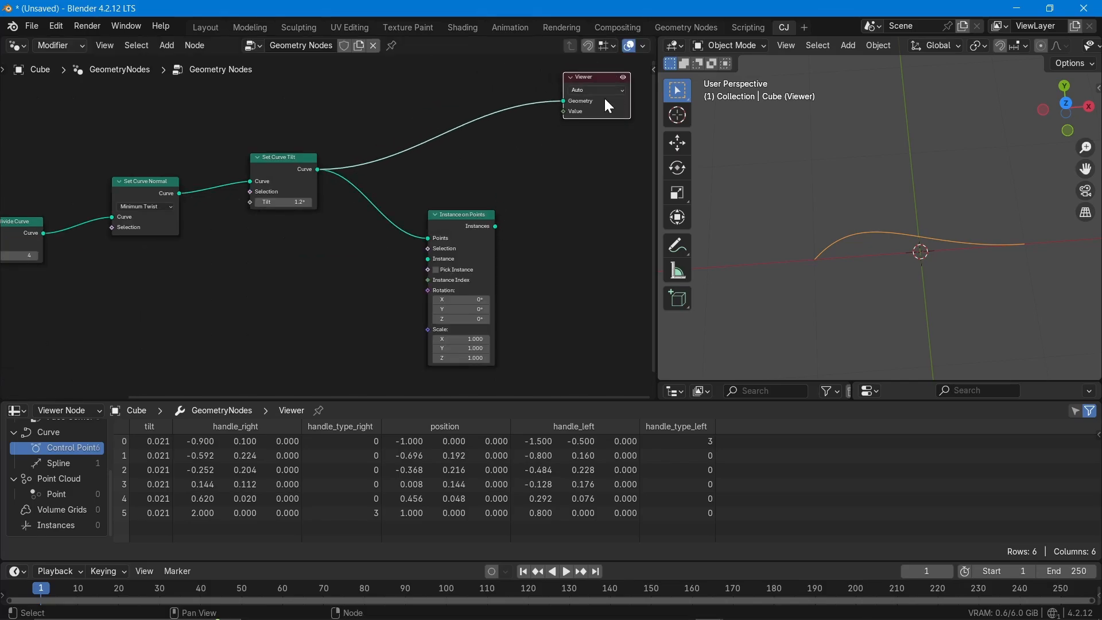
{"action": "left_click_drag", "start_coordinate": [494, 228], "coordinate": [552, 104]}
Step: Add a Cone mesh node in the free area below the Set Curve Normal node
{"action": "middle_click_drag", "start_coordinate": [225, 373], "coordinate": [409, 241]}
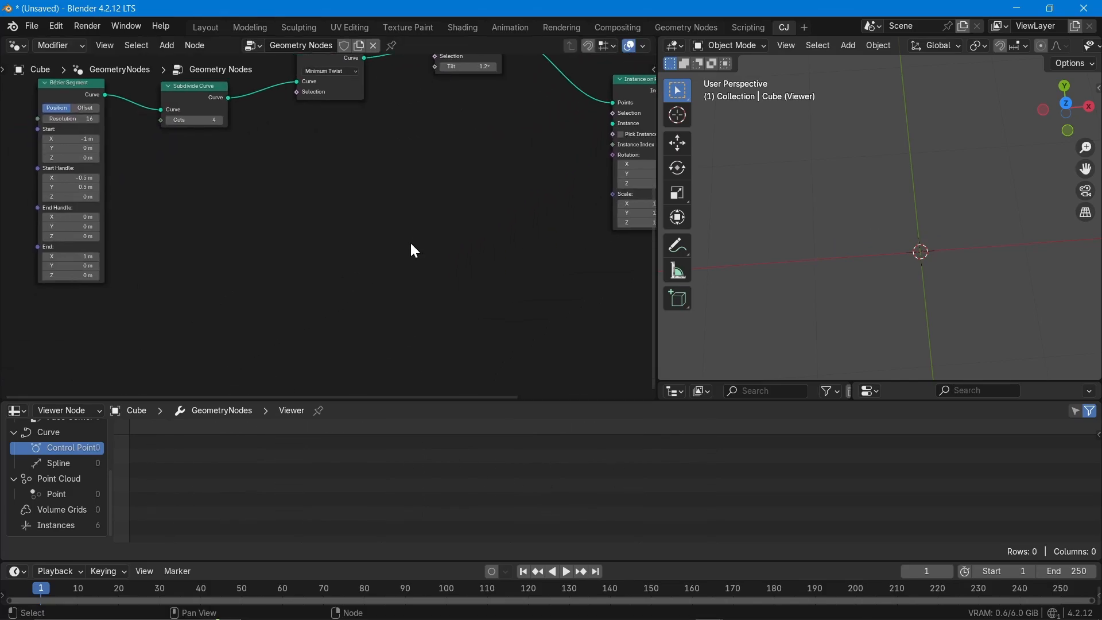
{"action": "scroll", "coordinate": [410, 241], "scroll_direction": "down", "scroll_amount": 3}
{"action": "middle_click_drag", "start_coordinate": [252, 217], "coordinate": [174, 250]}
{"action": "key", "text": "shift+a"}
{"action": "type", "text": "cone"}
{"action": "key", "text": "Return"}
{"action": "left_click", "coordinate": [258, 241]}
{"action": "scroll", "coordinate": [278, 344], "scroll_direction": "up", "scroll_amount": 5}
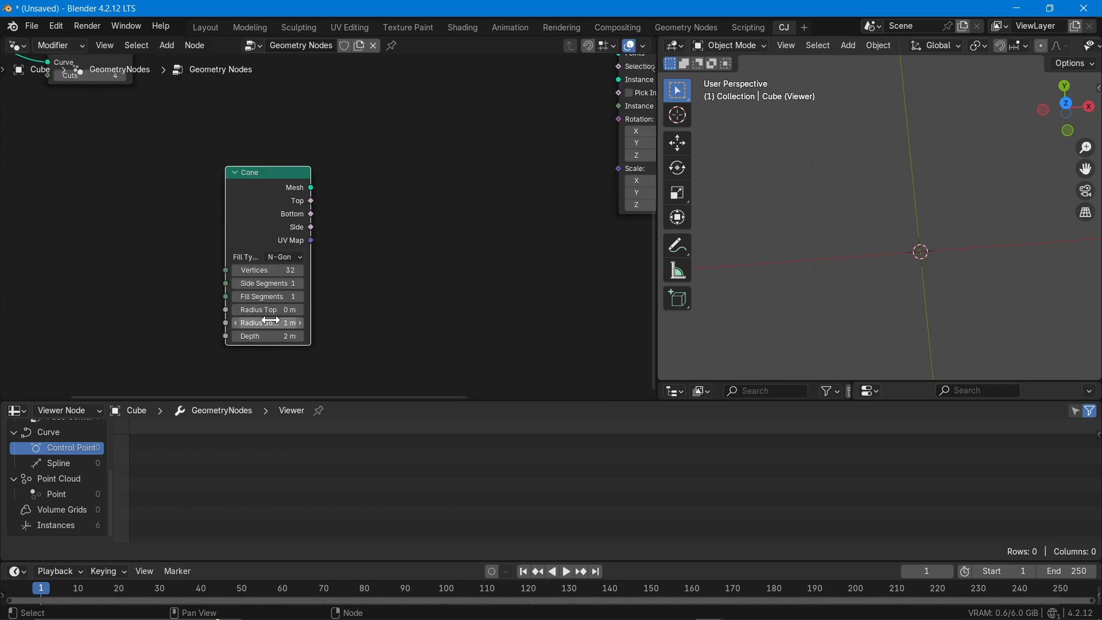
Step: Set the Cone's bottom radius to 0.1 m and shorten its depth
{"action": "left_click", "coordinate": [272, 322]}
{"action": "type", "text": "0.1"}
{"action": "key", "text": "Return"}
{"action": "left_click", "coordinate": [283, 339]}
{"action": "type", "text": "0.1"}
{"action": "key", "text": "Return"}
Step: Connect the Cone's mesh to the Instance input of Instance on Points and view the cones at an angle
{"action": "middle_click_drag", "start_coordinate": [315, 190], "coordinate": [236, 301]}
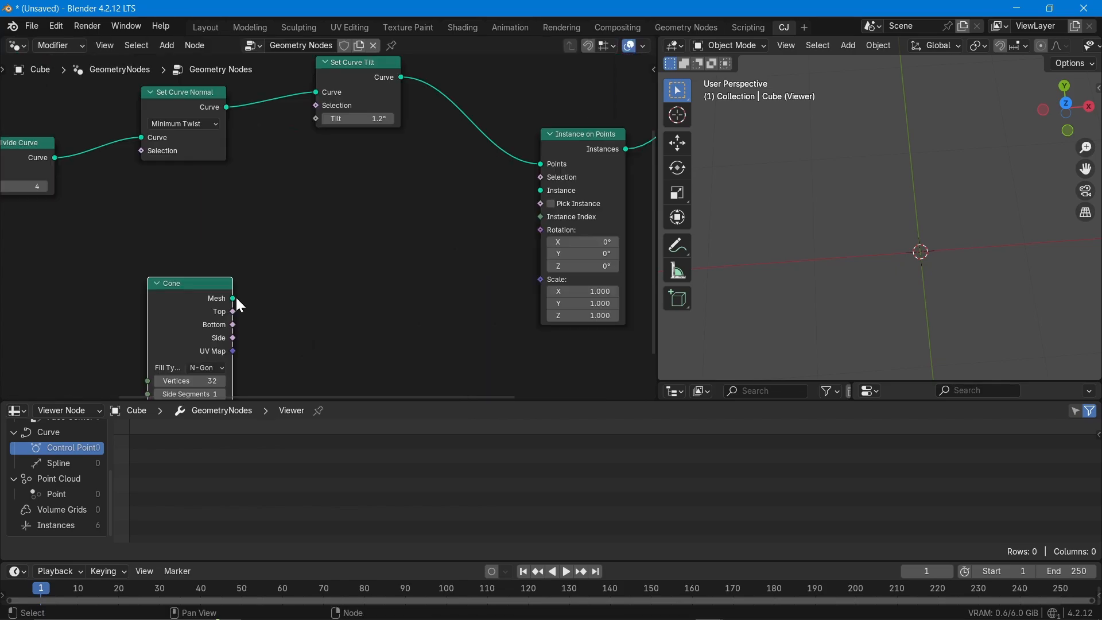
{"action": "left_click_drag", "start_coordinate": [234, 299], "coordinate": [529, 194]}
{"action": "middle_click_drag", "start_coordinate": [838, 213], "coordinate": [882, 235]}
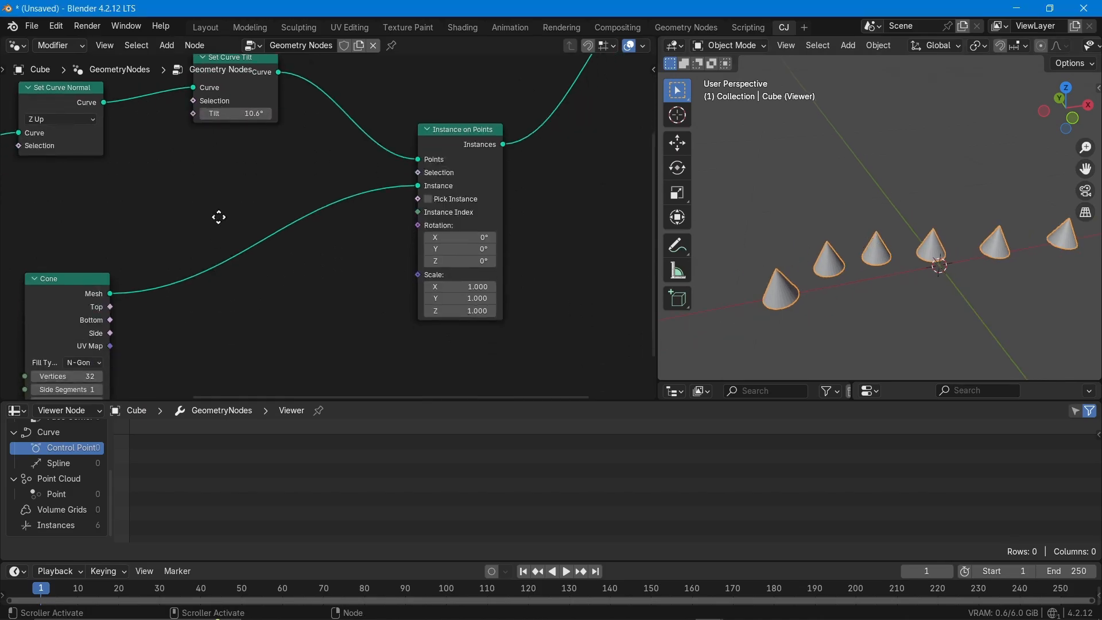
{"action": "middle_click_drag", "start_coordinate": [219, 219], "coordinate": [225, 189]}
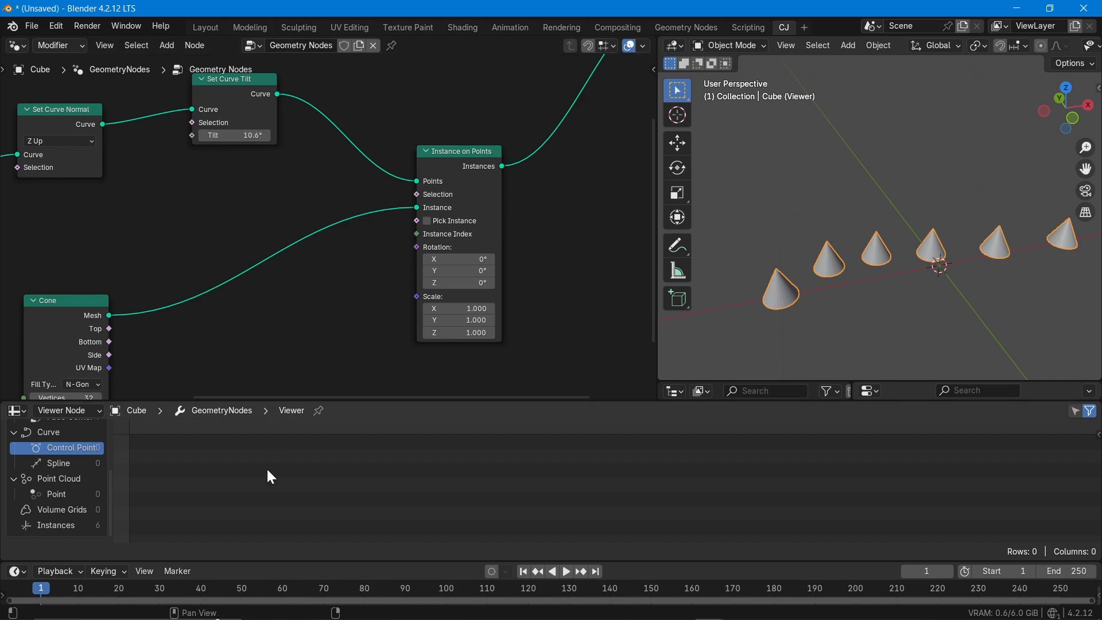
Step: Add a Normal node below the Cone link and connect it to the Rotation input of Instance on Points
{"action": "left_click", "coordinate": [49, 109]}
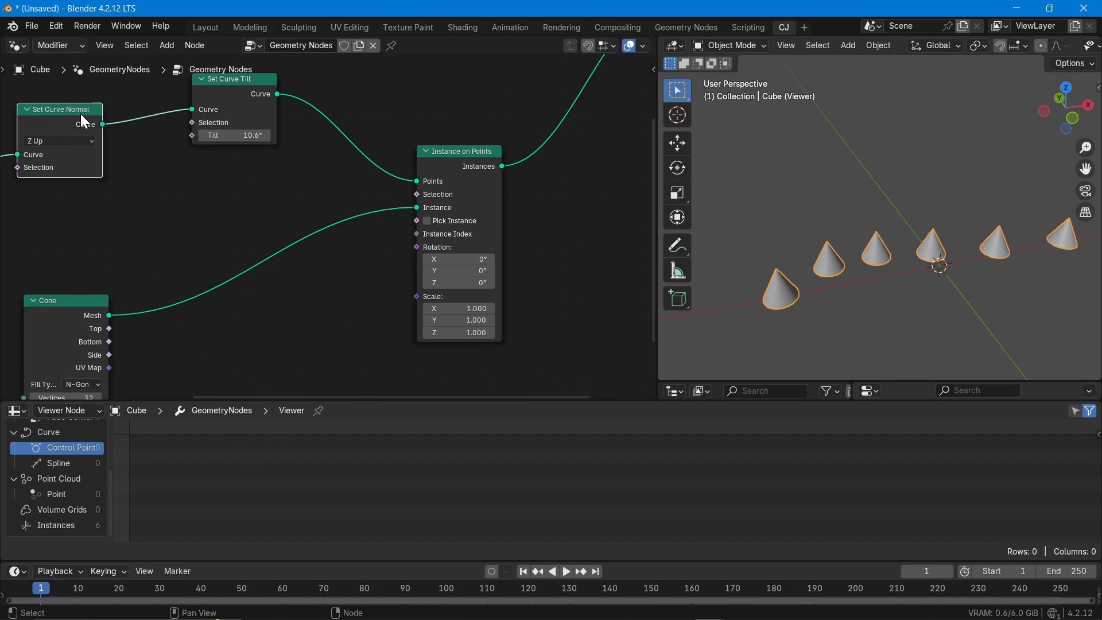
{"action": "key", "text": "shift+a"}
{"action": "type", "text": "norm"}
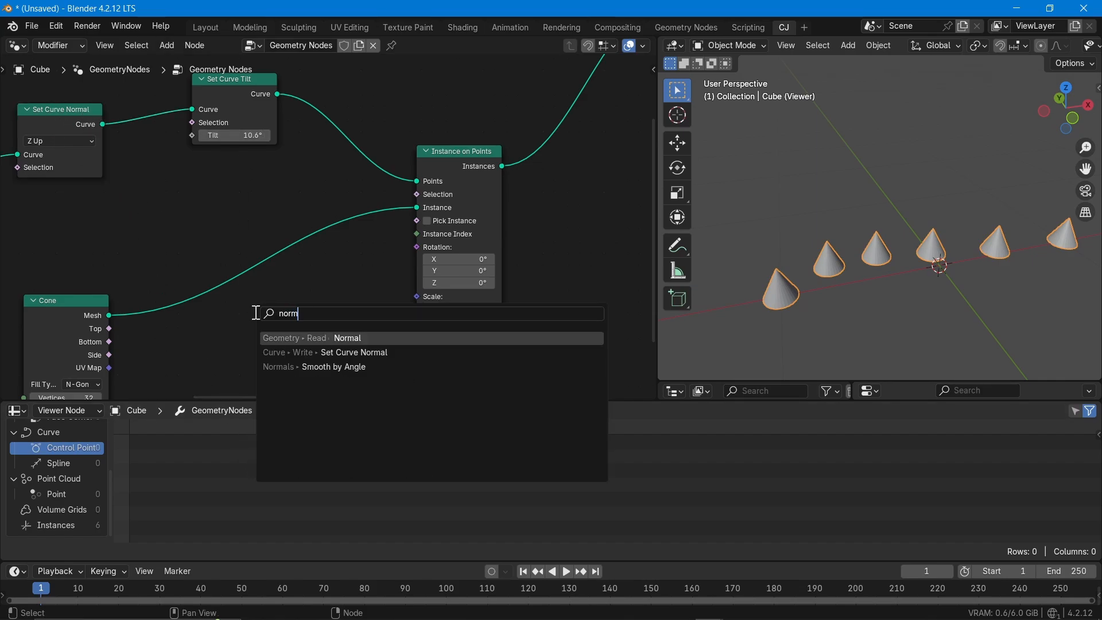
{"action": "left_click", "coordinate": [292, 338]}
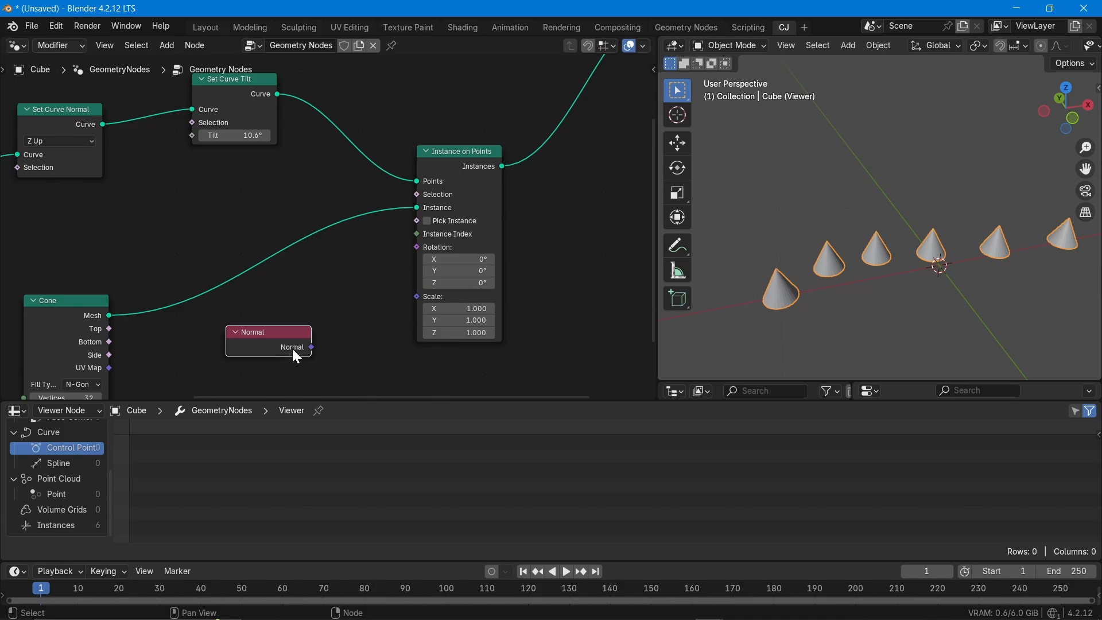
{"action": "left_click_drag", "start_coordinate": [313, 348], "coordinate": [405, 248]}
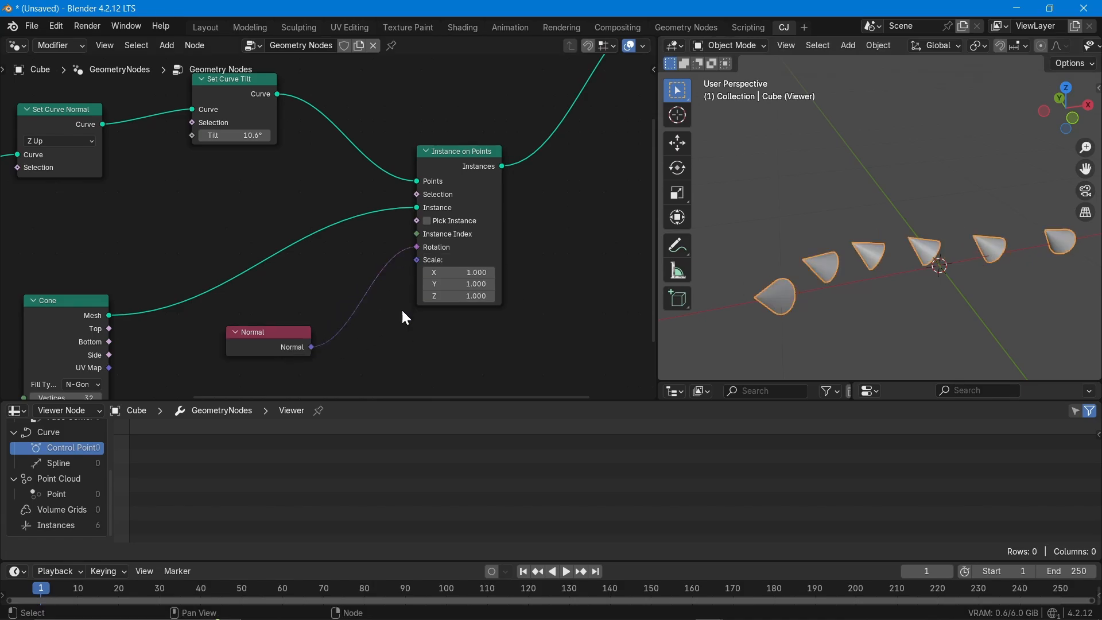
Step: Vary the Set Curve Tilt value to rotate the cones around the curve, ending at 91.6°
{"action": "middle_click_drag", "start_coordinate": [401, 309], "coordinate": [520, 323]}
{"action": "left_click_drag", "start_coordinate": [353, 150], "coordinate": [353, 150]}
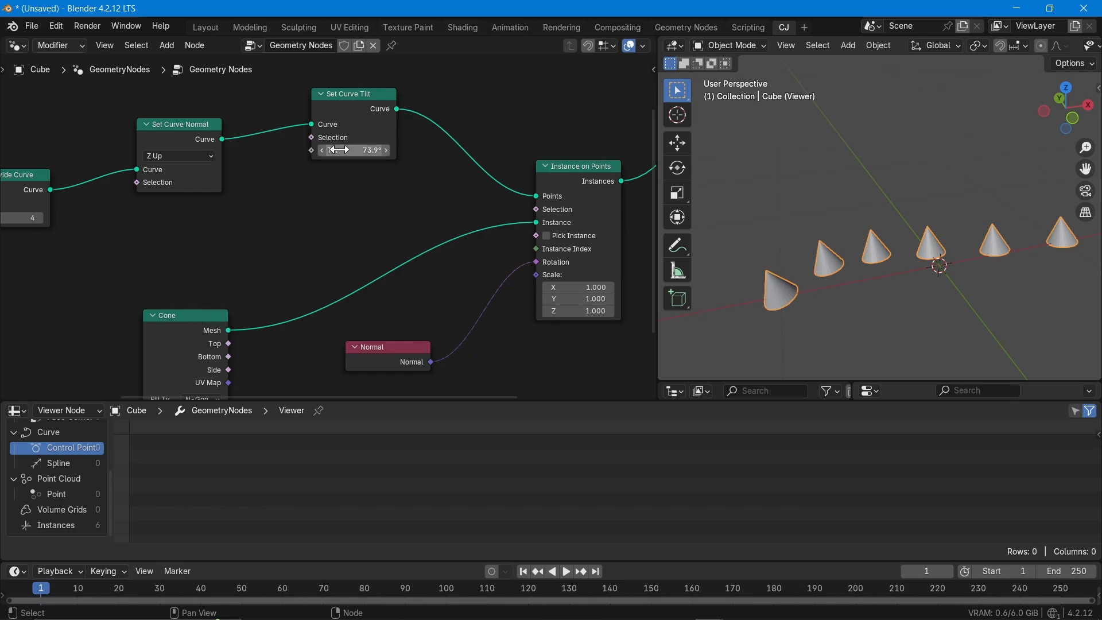
{"action": "left_click_drag", "start_coordinate": [325, 150], "coordinate": [325, 149]}
Step: Switch Set Curve Normal to Free mode and change the curve tilt to -40.4°
{"action": "left_click", "coordinate": [179, 156]}
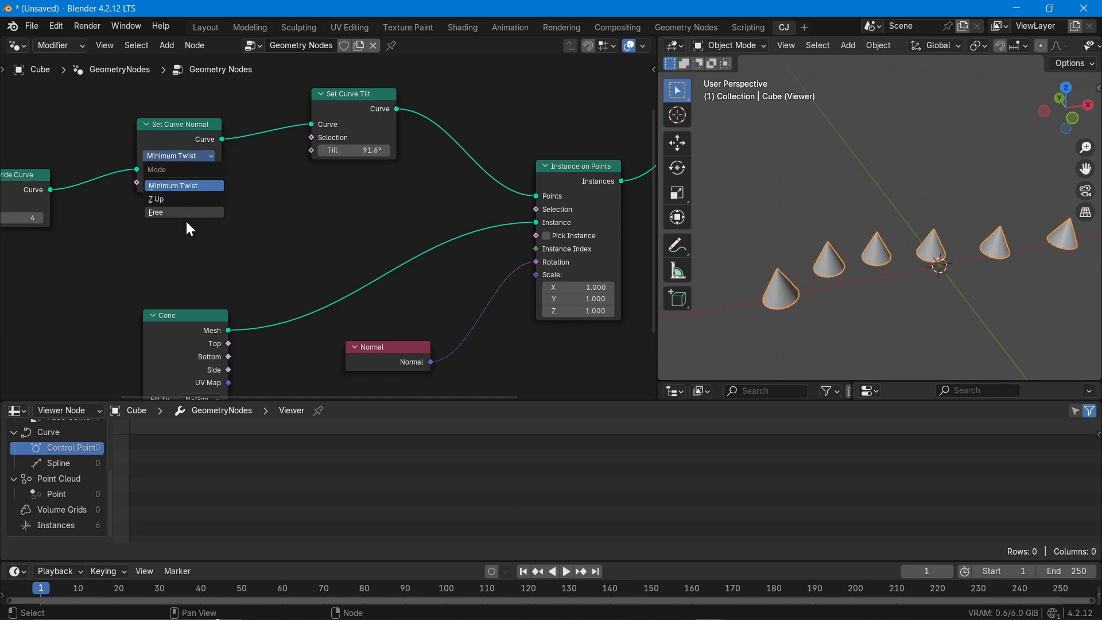
{"action": "left_click", "coordinate": [185, 212]}
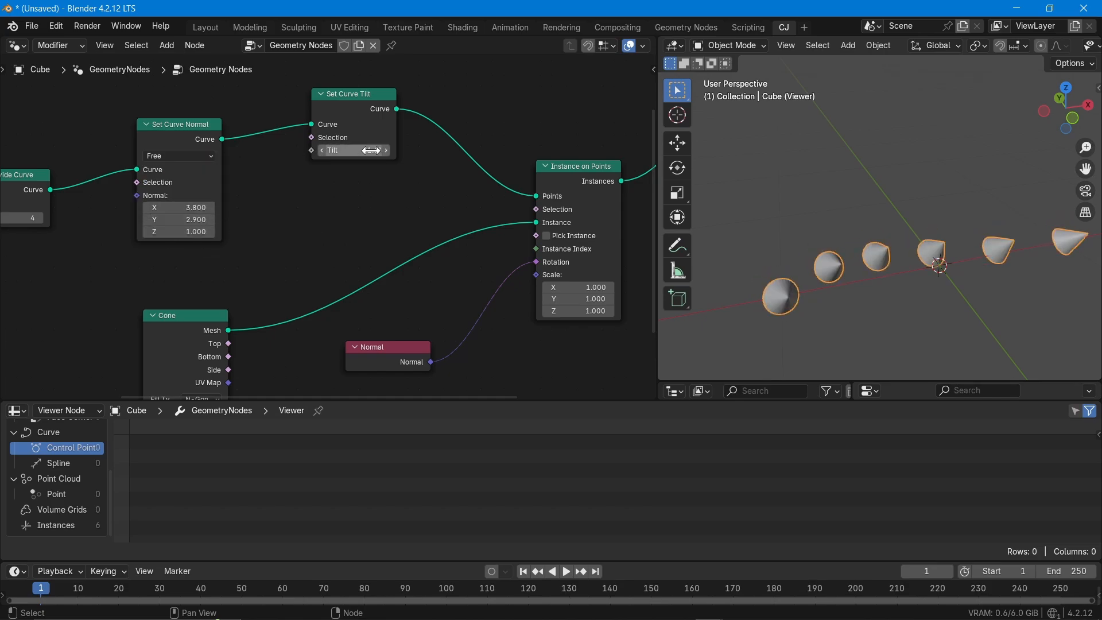
{"action": "left_click_drag", "start_coordinate": [344, 150], "coordinate": [345, 150]}
{"action": "left_click_drag", "start_coordinate": [355, 150], "coordinate": [322, 149]}
Step: Set the free normal to X 61.700, Y -32.100, Z -3.200 and the curve tilt to -150°
{"action": "left_click_drag", "start_coordinate": [208, 208], "coordinate": [167, 219]}
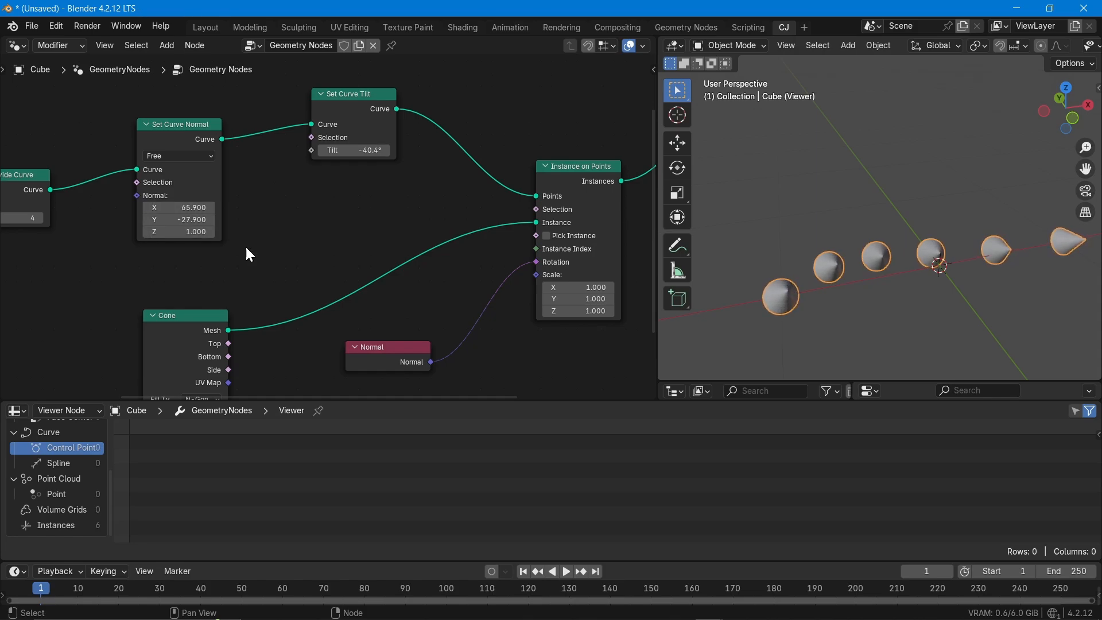
{"action": "middle_click_drag", "start_coordinate": [861, 276], "coordinate": [850, 210]}
{"action": "mouse_move", "coordinate": [184, 208]}
{"action": "left_mouse_down"}
{"action": "mouse_move", "coordinate": [184, 232]}
{"action": "mouse_move", "coordinate": [161, 232]}
{"action": "mouse_move", "coordinate": [229, 231]}
{"action": "mouse_move", "coordinate": [171, 232]}
{"action": "mouse_move", "coordinate": [183, 206]}
{"action": "left_mouse_up"}
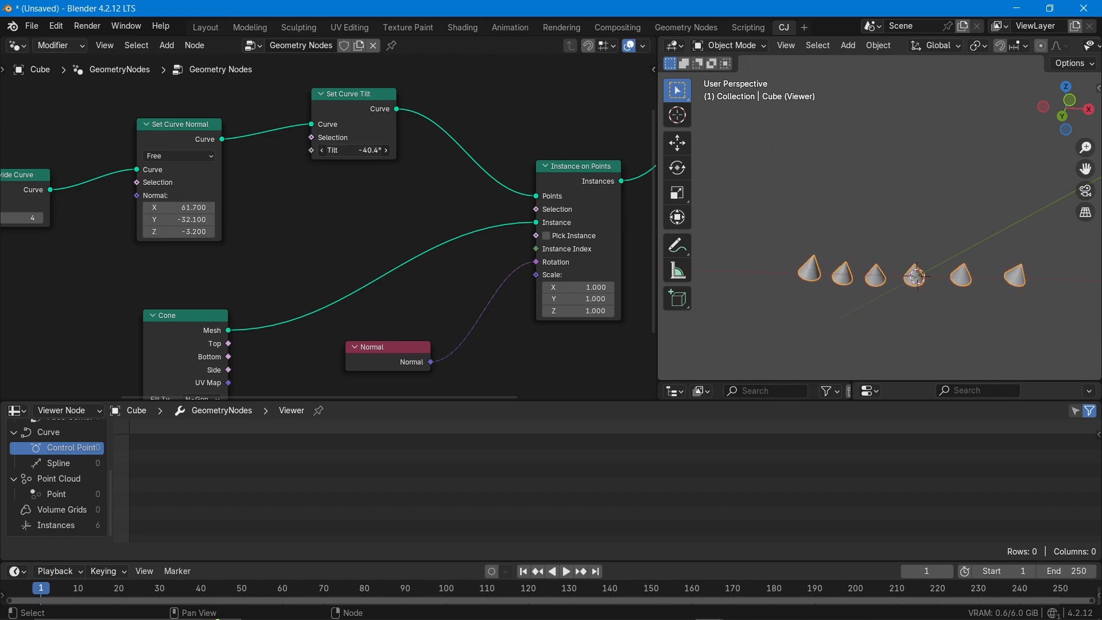
{"action": "left_click_drag", "start_coordinate": [353, 150], "coordinate": [319, 150]}
Step: Compare the cones in Z Up mode with a changed tilt and in Minimum Twist mode, and return Set Curve Normal to Free
{"action": "left_click", "coordinate": [170, 157]}
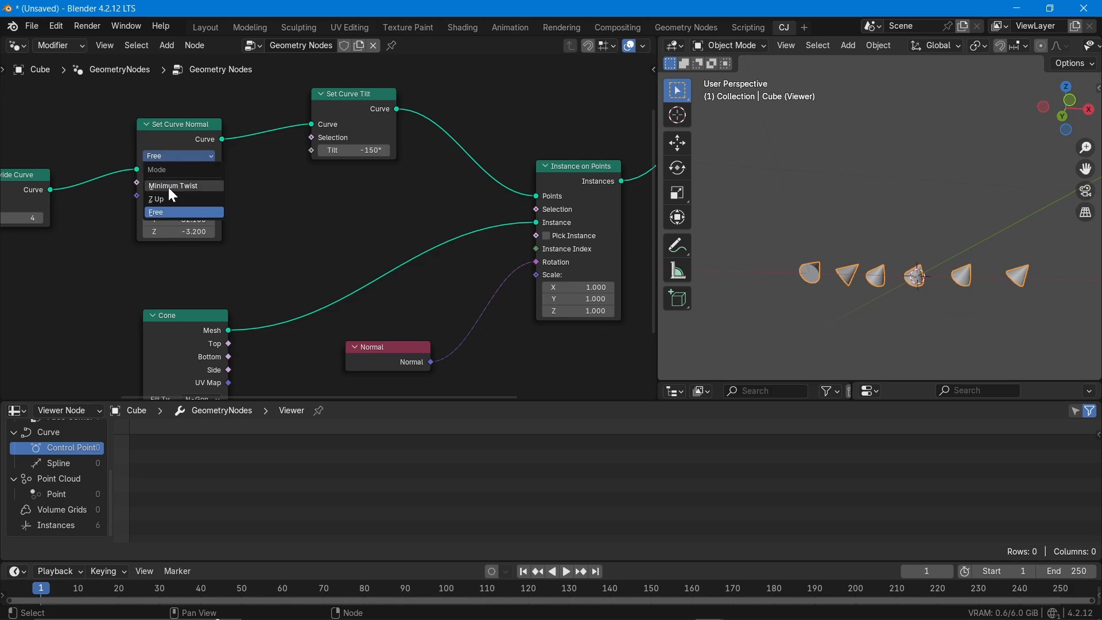
{"action": "left_click", "coordinate": [170, 203]}
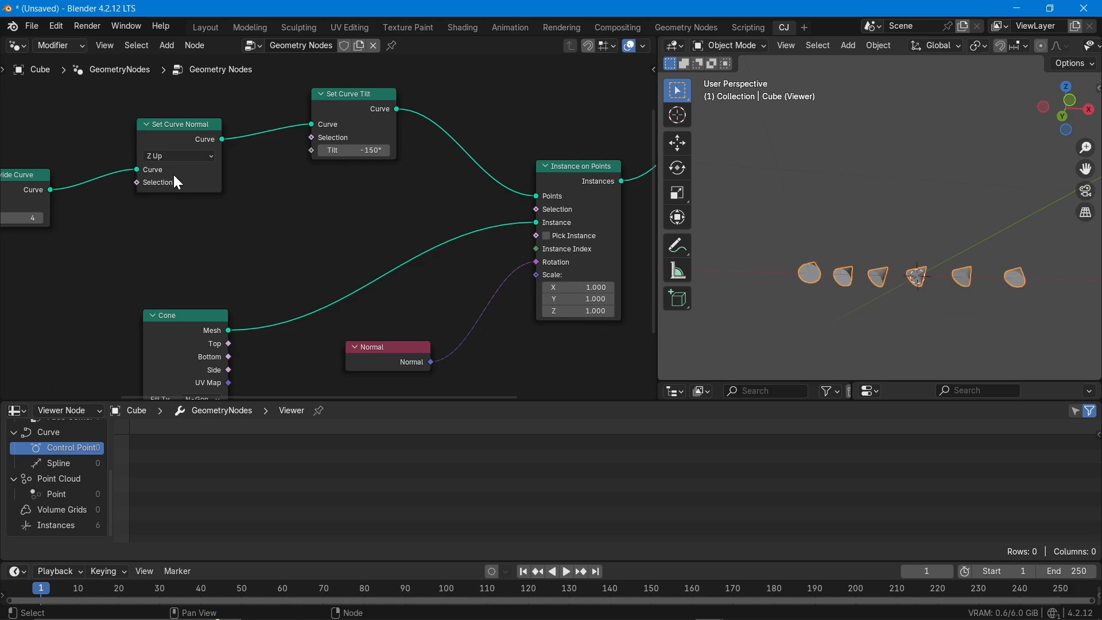
{"action": "left_click_drag", "start_coordinate": [380, 150], "coordinate": [352, 151]}
{"action": "left_click", "coordinate": [192, 156]}
{"action": "left_click", "coordinate": [184, 182]}
{"action": "left_click", "coordinate": [191, 155]}
{"action": "left_click", "coordinate": [182, 219]}
Step: Move the Bézier Segment node away from Subdivide Curve and cut the link between them
{"action": "middle_click_drag", "start_coordinate": [14, 229], "coordinate": [330, 206]}
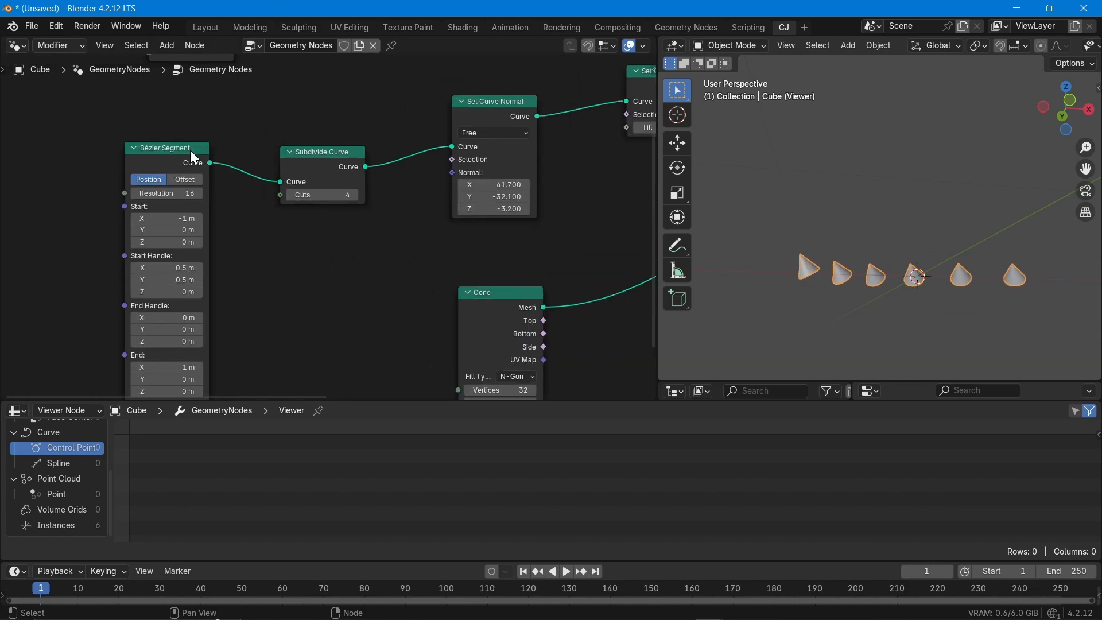
{"action": "left_click_drag", "start_coordinate": [191, 151], "coordinate": [85, 155]}
{"action": "right_click_drag", "start_coordinate": [170, 161], "coordinate": [166, 190], "text": "ctrl"}
Step: Add a Curve Circle node and connect its curve to the Subdivide Curve node
{"action": "key", "text": "shift+a"}
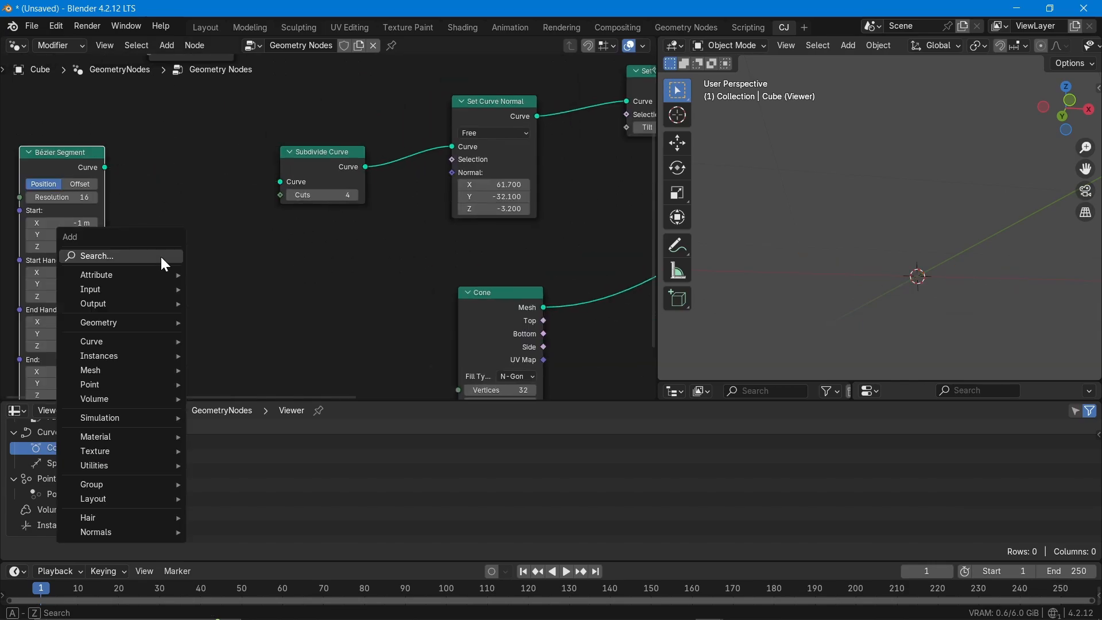
{"action": "type", "text": "cur"}
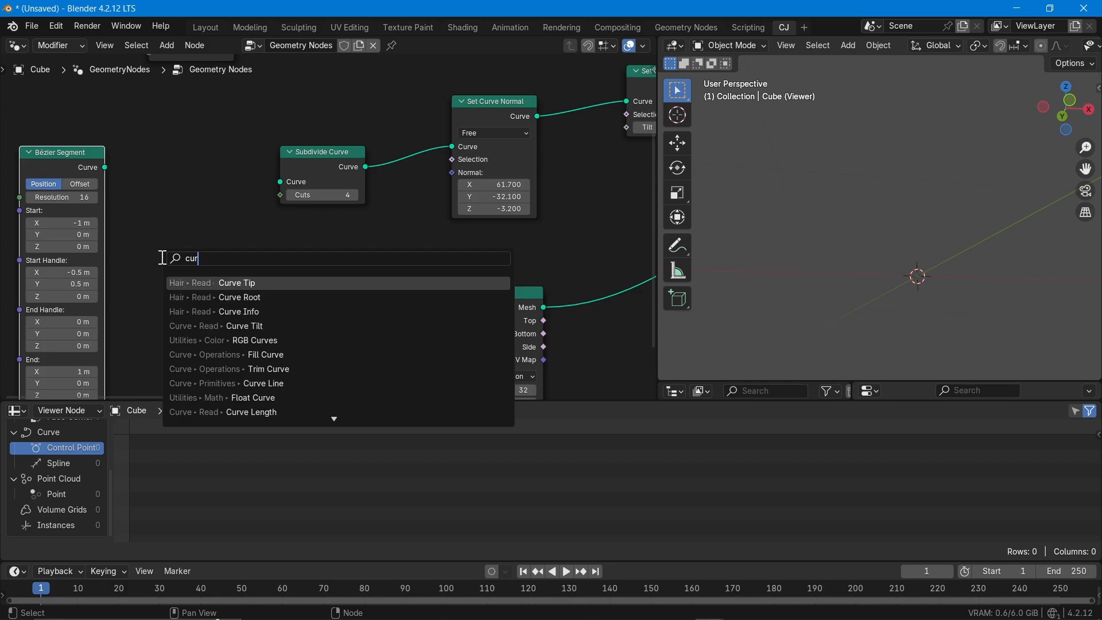
{"action": "type", "text": "ve cir"}
{"action": "key", "text": "Return"}
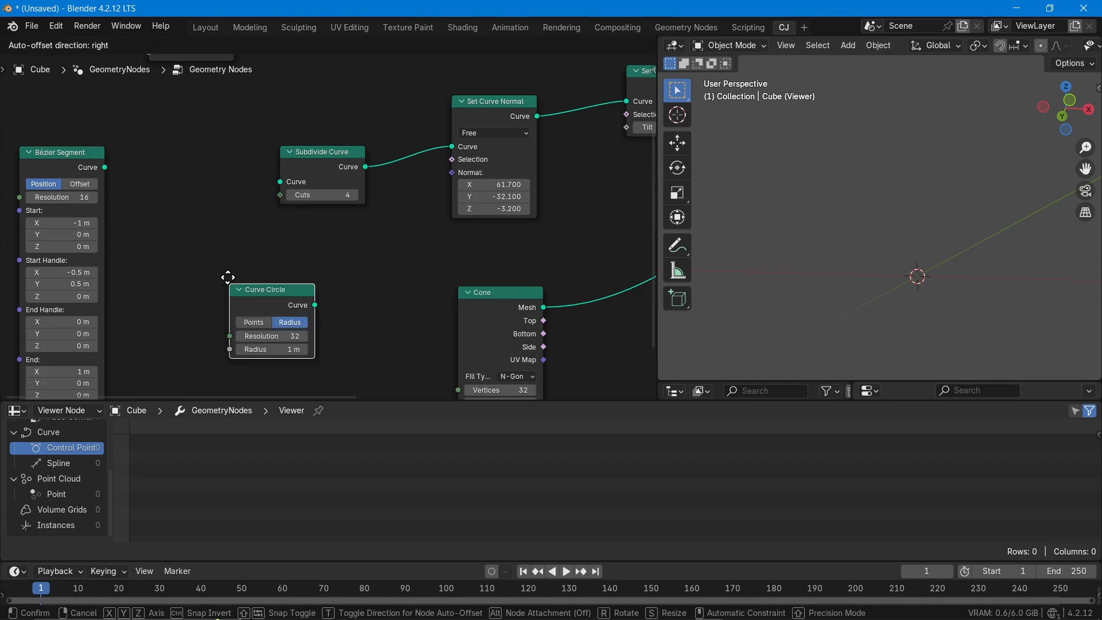
{"action": "left_click", "coordinate": [148, 195]}
{"action": "left_click_drag", "start_coordinate": [232, 210], "coordinate": [279, 181]}
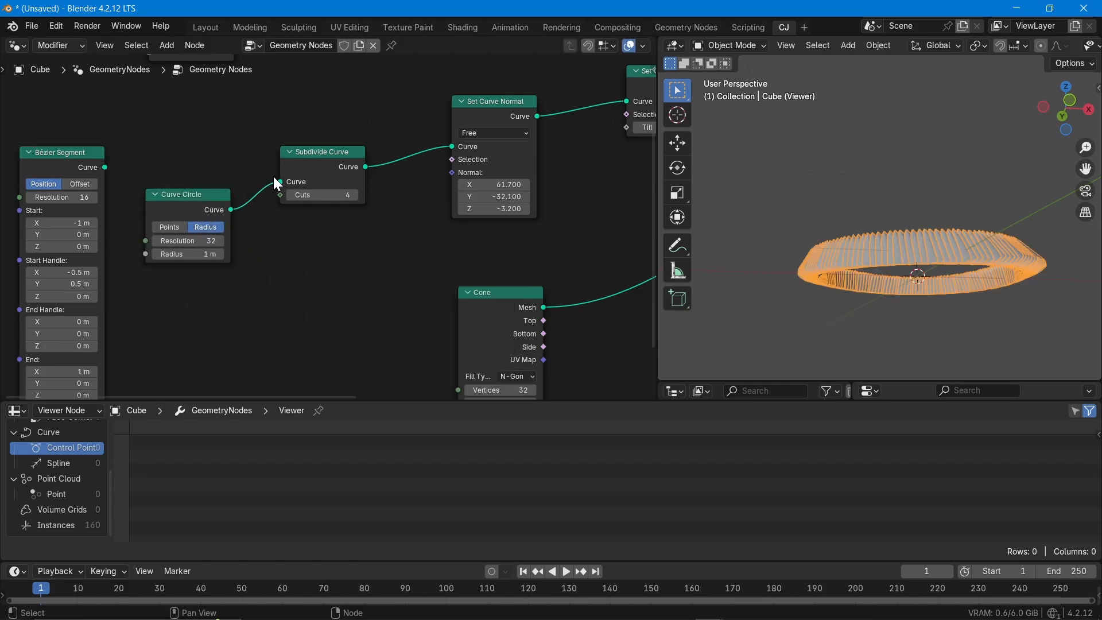
Step: Reduce the Subdivide Curve cuts to 0 and remove that node, keeping Curve Circle linked to Set Curve Normal
{"action": "middle_click_drag", "start_coordinate": [787, 276], "coordinate": [866, 327]}
{"action": "scroll", "coordinate": [866, 324], "scroll_direction": "up", "scroll_amount": 4}
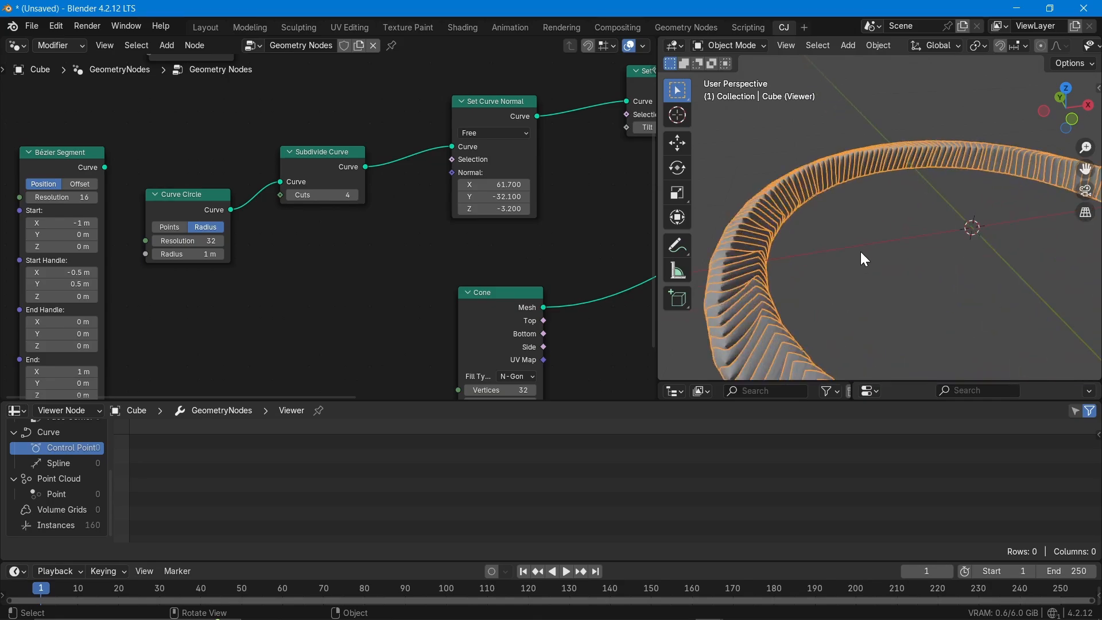
{"action": "left_click", "coordinate": [291, 196]}
{"action": "left_click", "coordinate": [291, 196]}
{"action": "left_click", "coordinate": [291, 195]}
{"action": "left_click", "coordinate": [291, 196]}
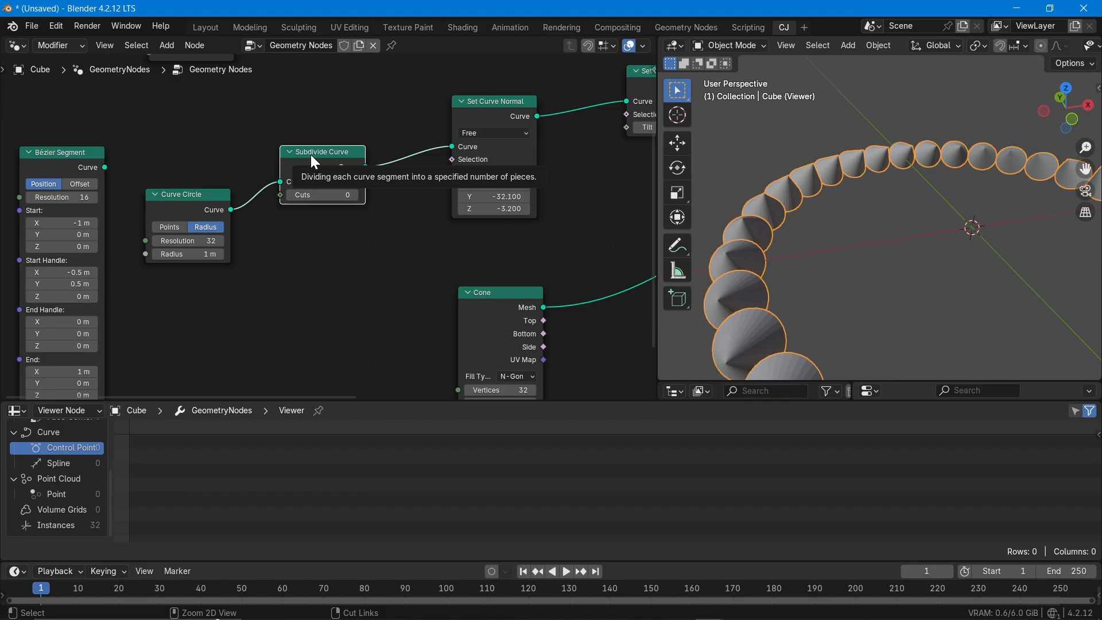
{"action": "key", "text": "ctrl+x"}
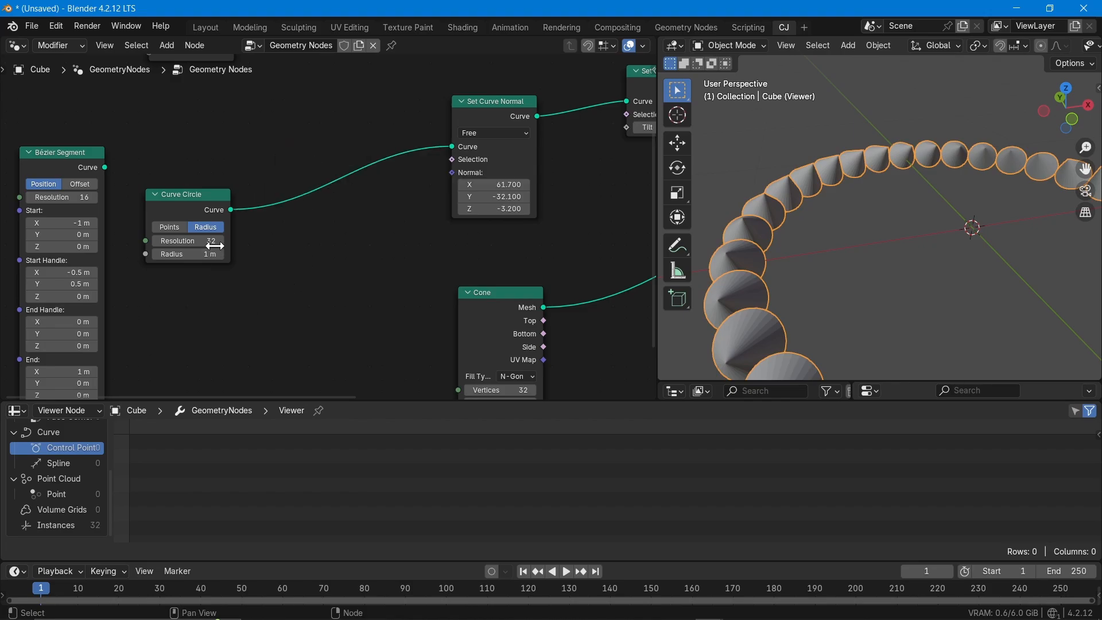
Step: Set the Curve Circle radius to 2.2 m and view the enlarged ring of cones from a higher angle
{"action": "scroll", "coordinate": [212, 265], "scroll_direction": "up", "scroll_amount": 2}
{"action": "scroll", "coordinate": [274, 253], "scroll_direction": "down", "scroll_amount": 2}
{"action": "middle_click_drag", "start_coordinate": [354, 266], "coordinate": [401, 197]}
{"action": "scroll", "coordinate": [202, 209], "scroll_direction": "up", "scroll_amount": 3}
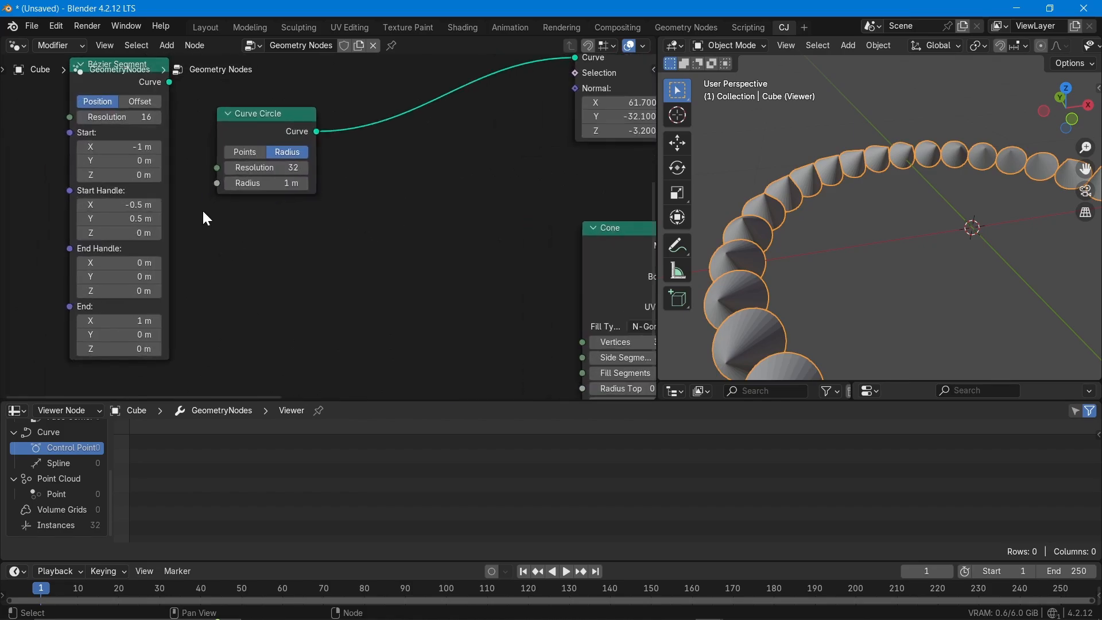
{"action": "left_click_drag", "start_coordinate": [261, 184], "coordinate": [313, 184]}
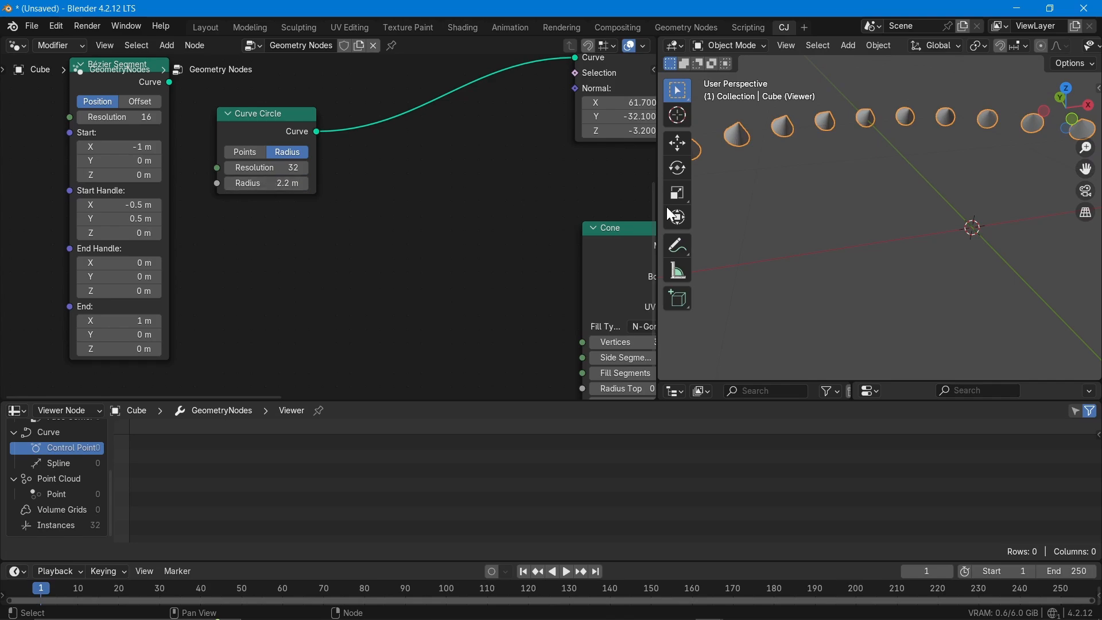
{"action": "middle_click_drag", "start_coordinate": [854, 225], "coordinate": [835, 285]}
Step: Switch the Set Curve Normal mode to Z Up and set the Set Curve Tilt value to -359°
{"action": "middle_click_drag", "start_coordinate": [491, 180], "coordinate": [349, 188]}
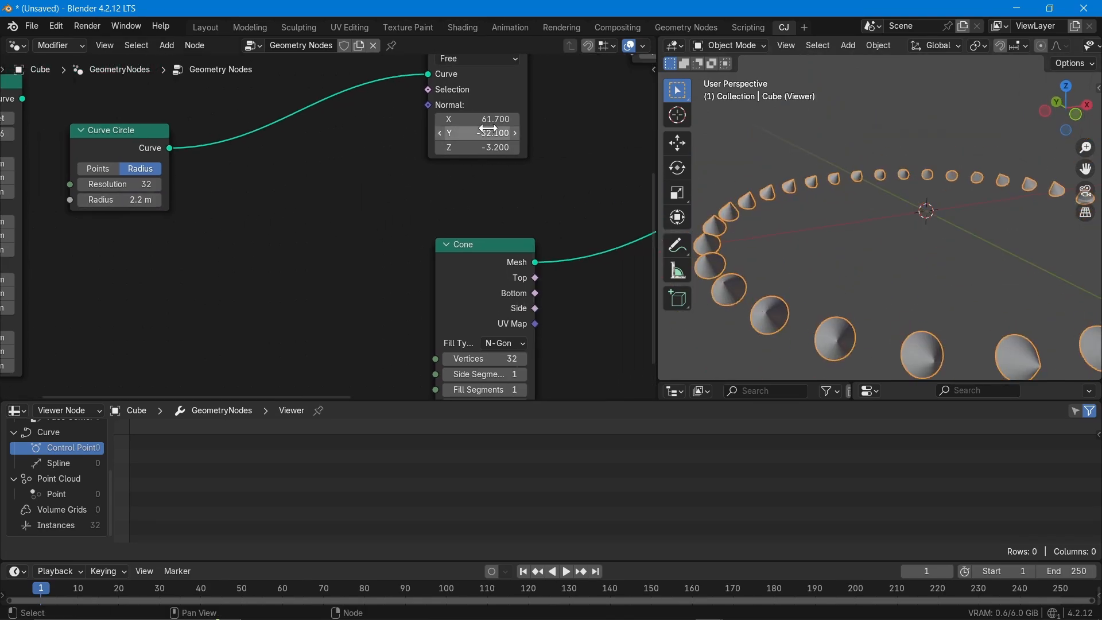
{"action": "middle_click_drag", "start_coordinate": [525, 159], "coordinate": [308, 284]}
{"action": "left_click_drag", "start_coordinate": [469, 210], "coordinate": [371, 246]}
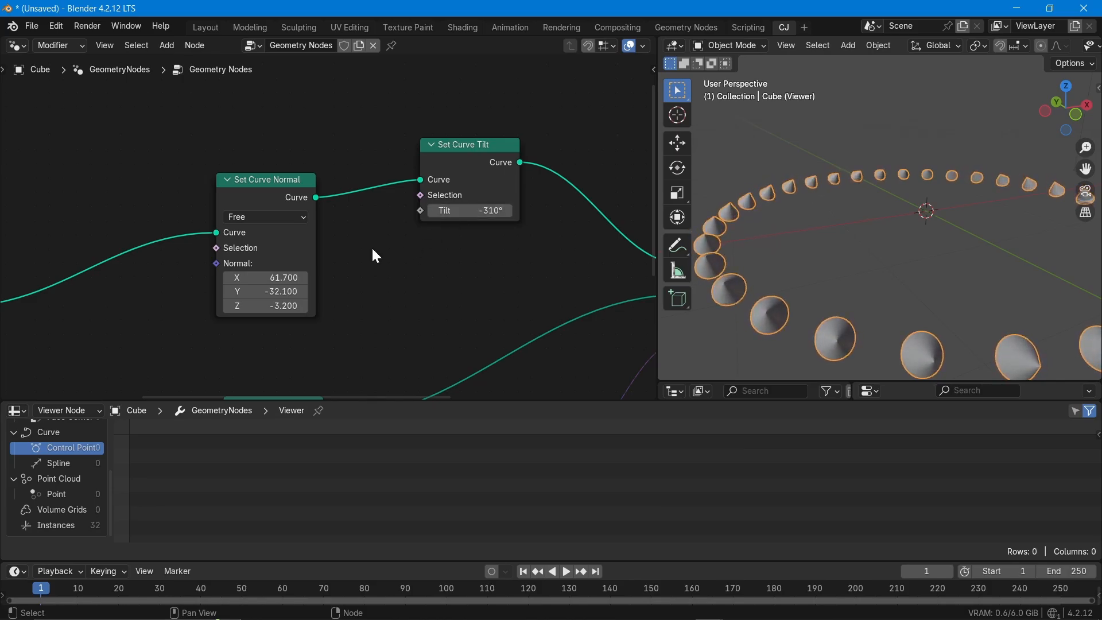
{"action": "left_click", "coordinate": [242, 222]}
{"action": "left_click", "coordinate": [248, 265]}
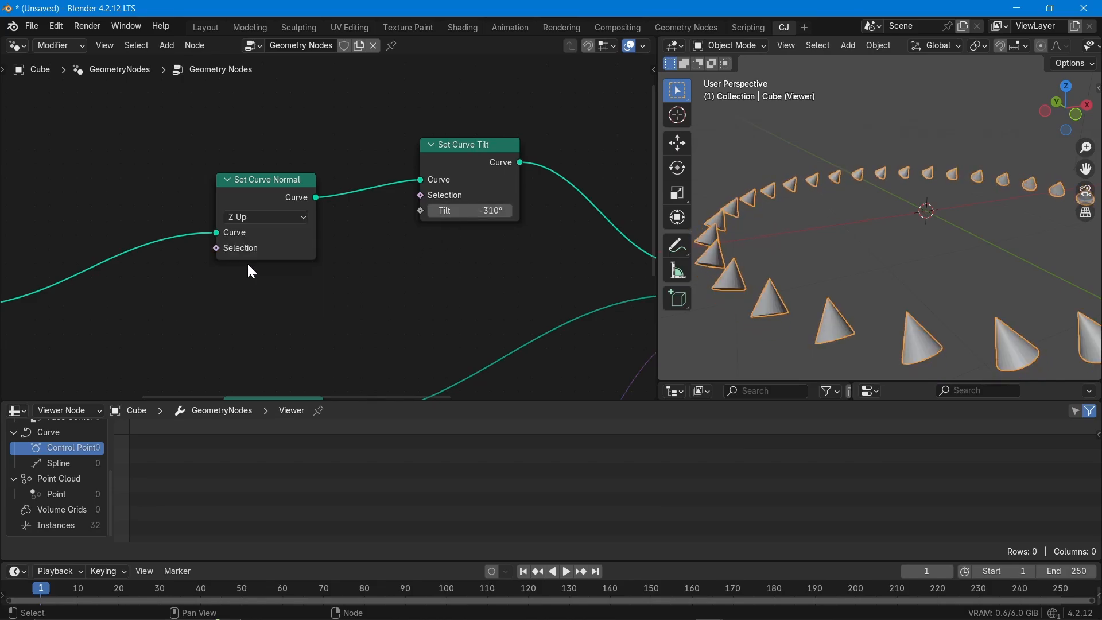
{"action": "mouse_move", "coordinate": [470, 211]}
{"action": "left_mouse_down"}
{"action": "mouse_move", "coordinate": [533, 210]}
{"action": "mouse_move", "coordinate": [468, 204]}
{"action": "left_mouse_up"}
Step: Reposition the Normal node between the Cone and Instance on Points nodes
{"action": "scroll", "coordinate": [396, 253], "scroll_direction": "down", "scroll_amount": 7}
{"action": "middle_click_drag", "start_coordinate": [379, 270], "coordinate": [332, 188]}
{"action": "scroll", "coordinate": [475, 304], "scroll_direction": "up", "scroll_amount": 4}
{"action": "left_click_drag", "start_coordinate": [402, 283], "coordinate": [359, 306]}
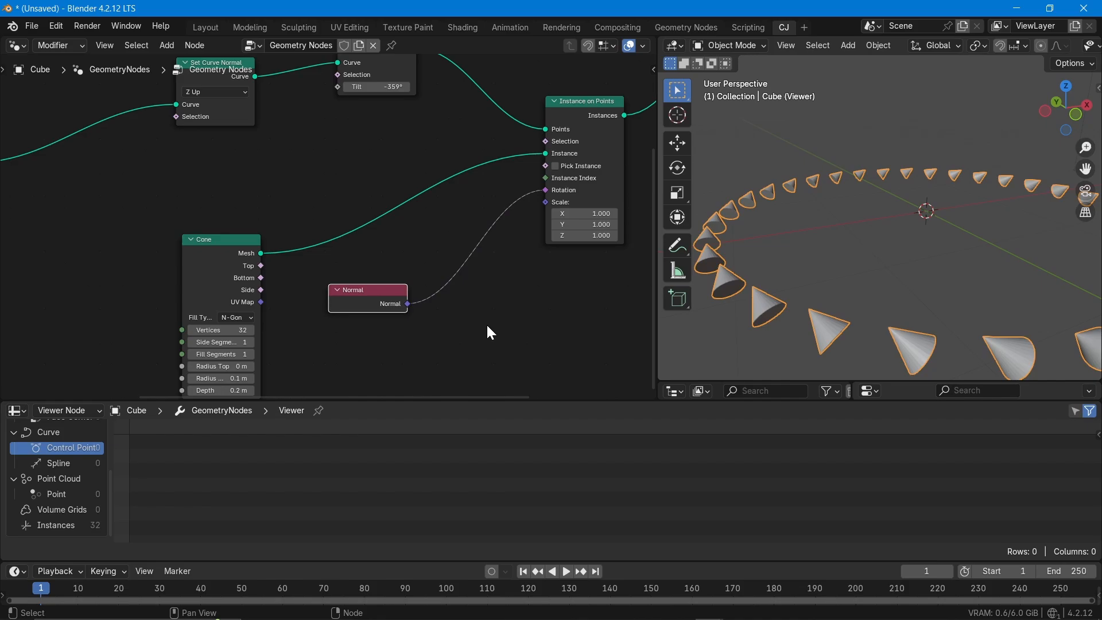
Step: Return the Set Curve Normal mode to Free and set the Set Curve Tilt value to -456°
{"action": "scroll", "coordinate": [439, 271], "scroll_direction": "down", "scroll_amount": 1}
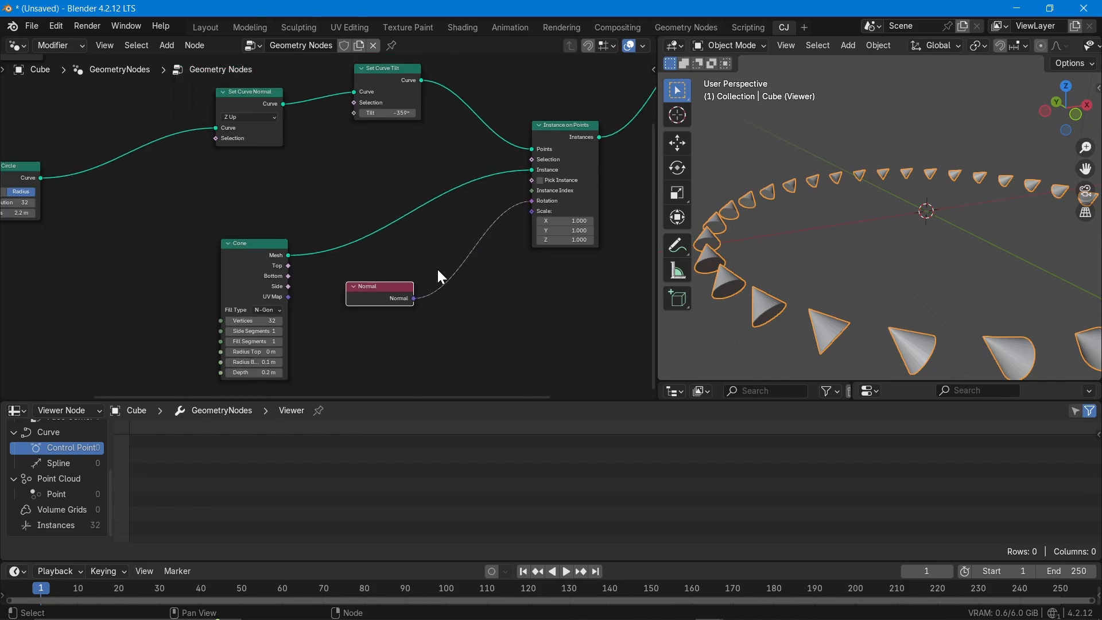
{"action": "scroll", "coordinate": [293, 198], "scroll_direction": "up", "scroll_amount": 3}
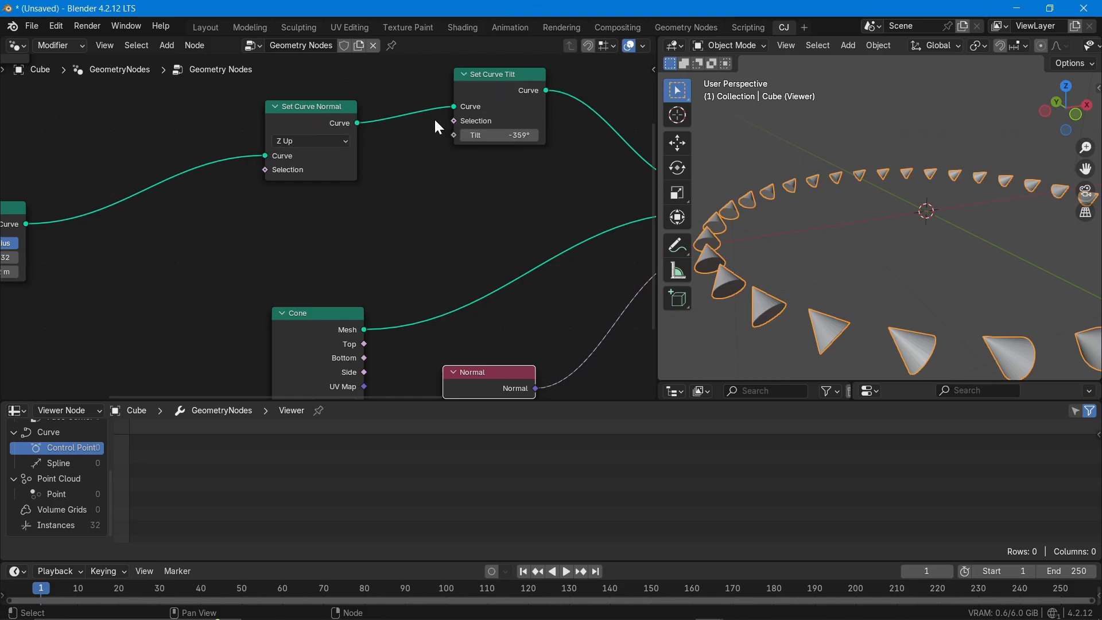
{"action": "middle_click_drag", "start_coordinate": [509, 270], "coordinate": [365, 191]}
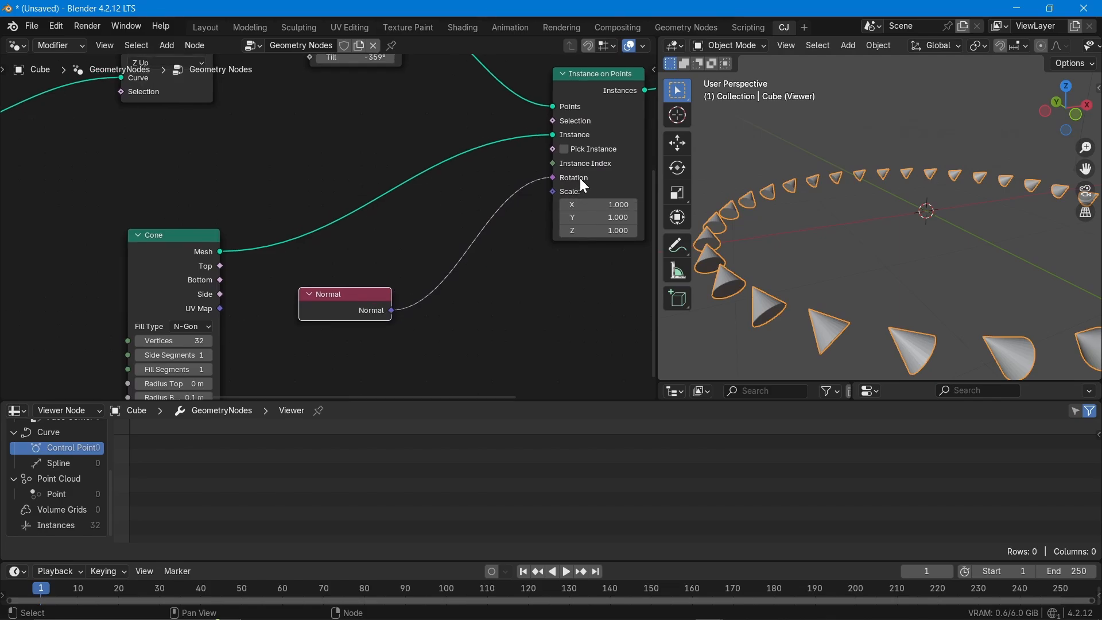
{"action": "scroll", "coordinate": [376, 236], "scroll_direction": "down", "scroll_amount": 1}
{"action": "middle_click_drag", "start_coordinate": [357, 148], "coordinate": [366, 239]}
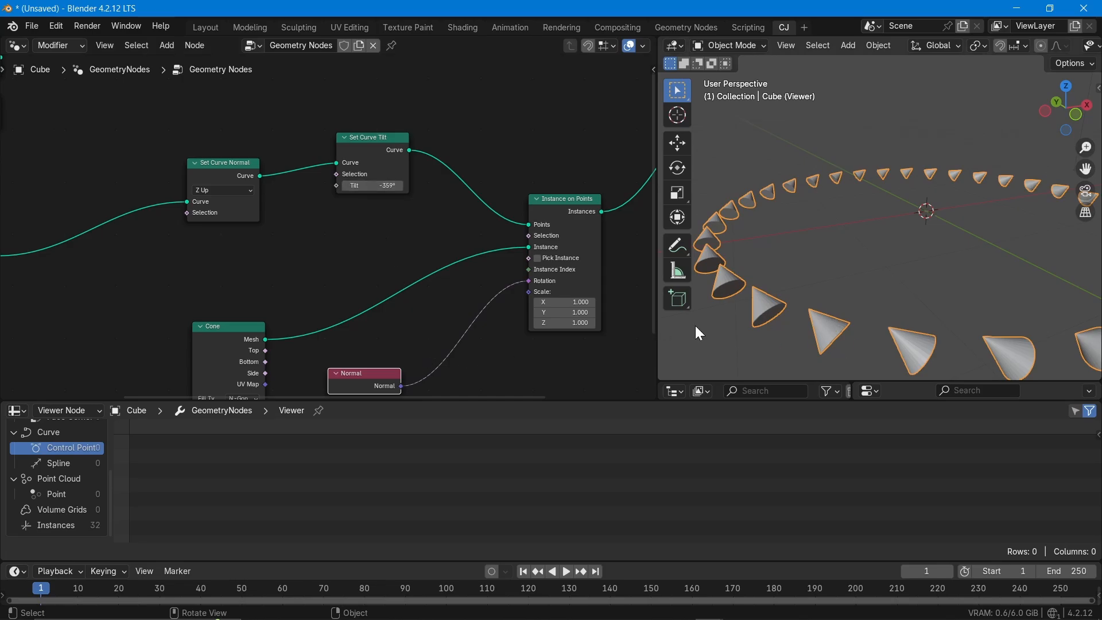
{"action": "scroll", "coordinate": [206, 191], "scroll_direction": "up", "scroll_amount": 1}
{"action": "left_click", "coordinate": [208, 191]}
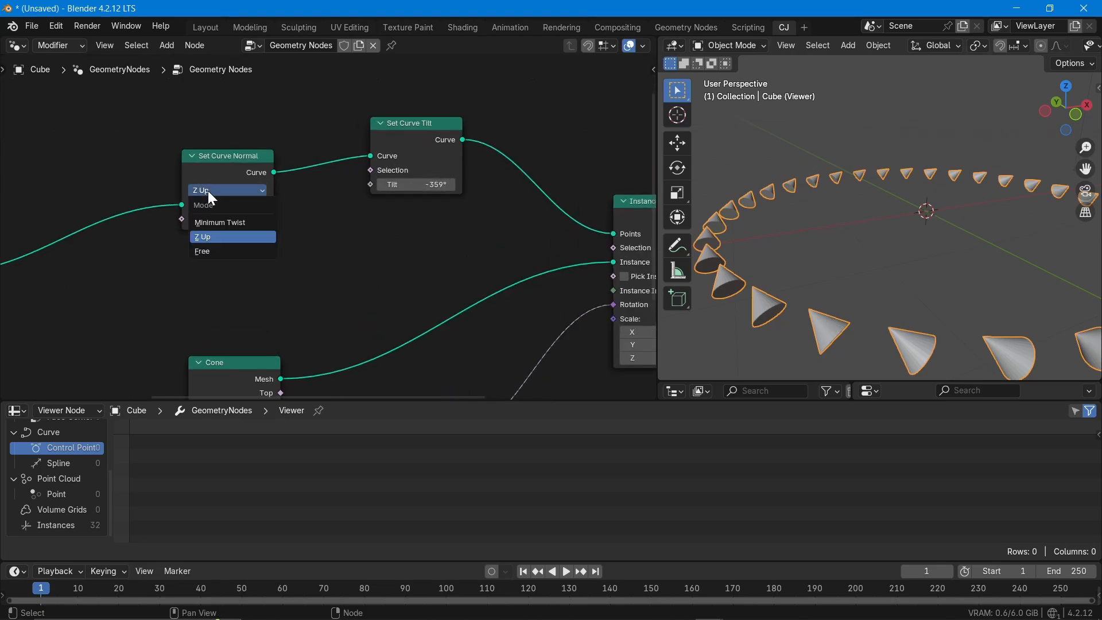
{"action": "left_click", "coordinate": [221, 251]}
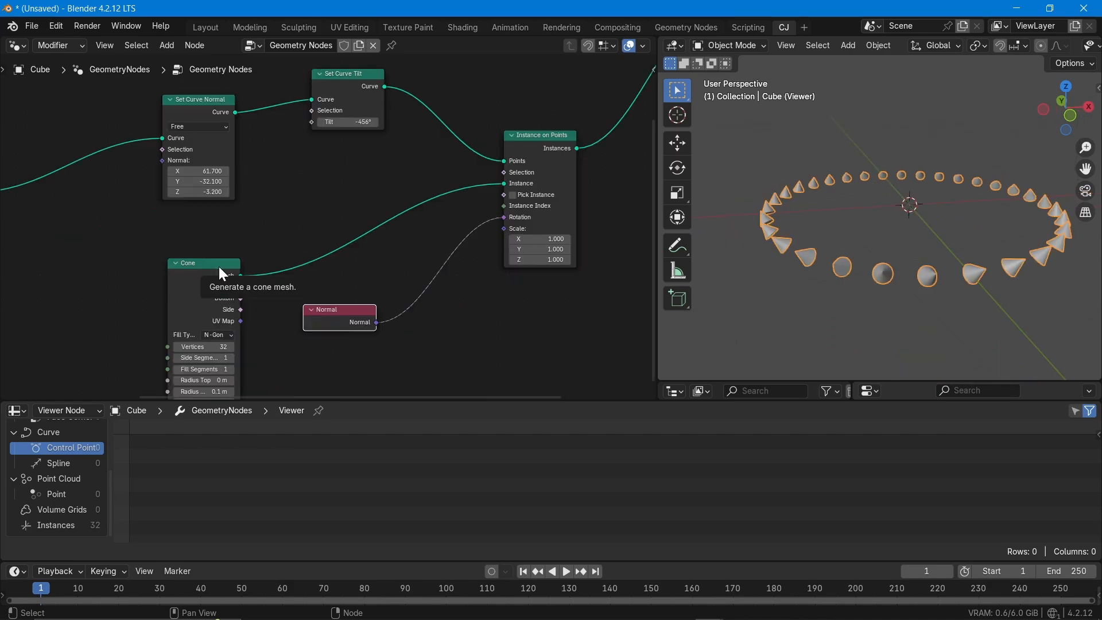
{"action": "scroll", "coordinate": [194, 99], "scroll_direction": "up", "scroll_amount": 2}
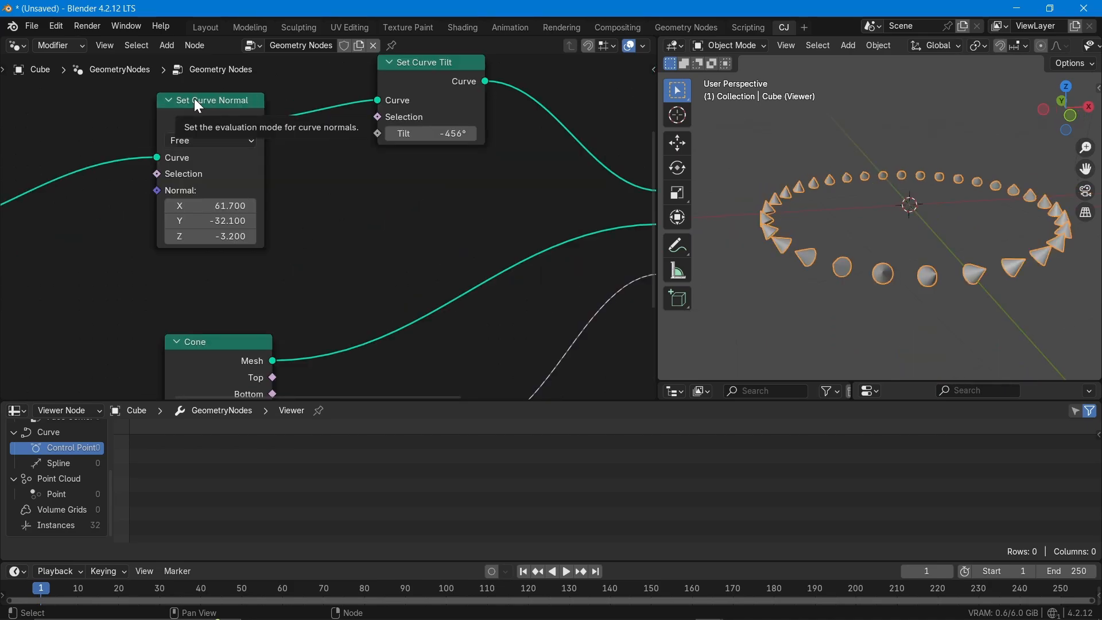